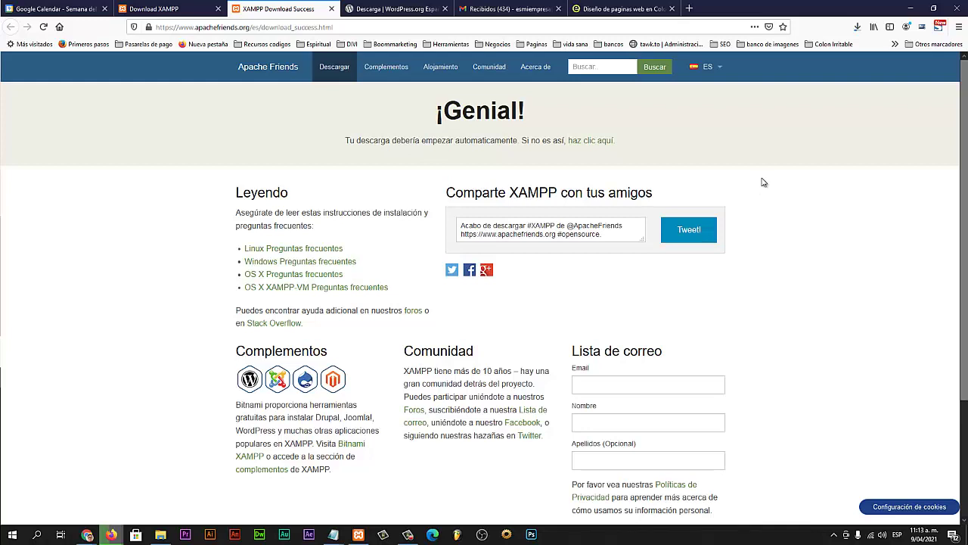
Step: Cancel the pending XAMPP installer download in Firefox's downloads list
click(857, 27)
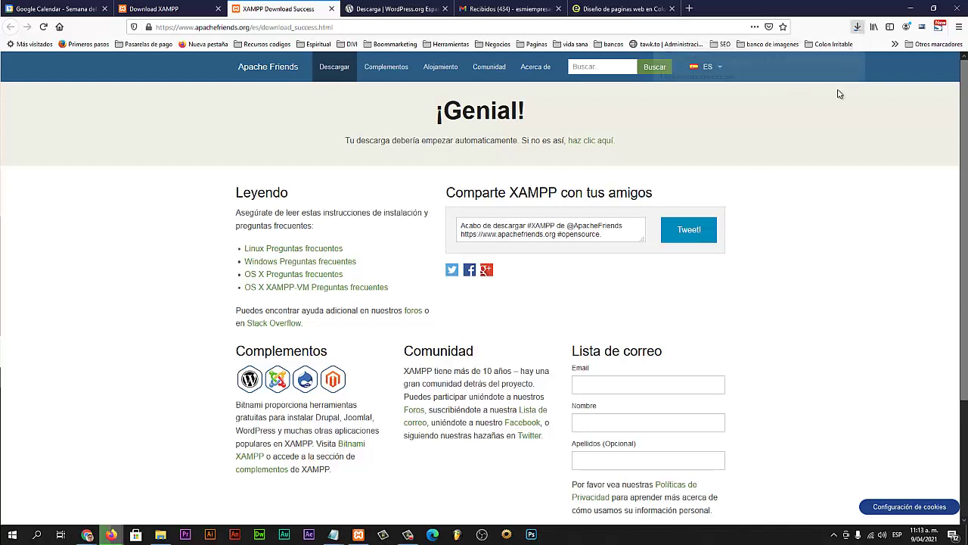
click(851, 55)
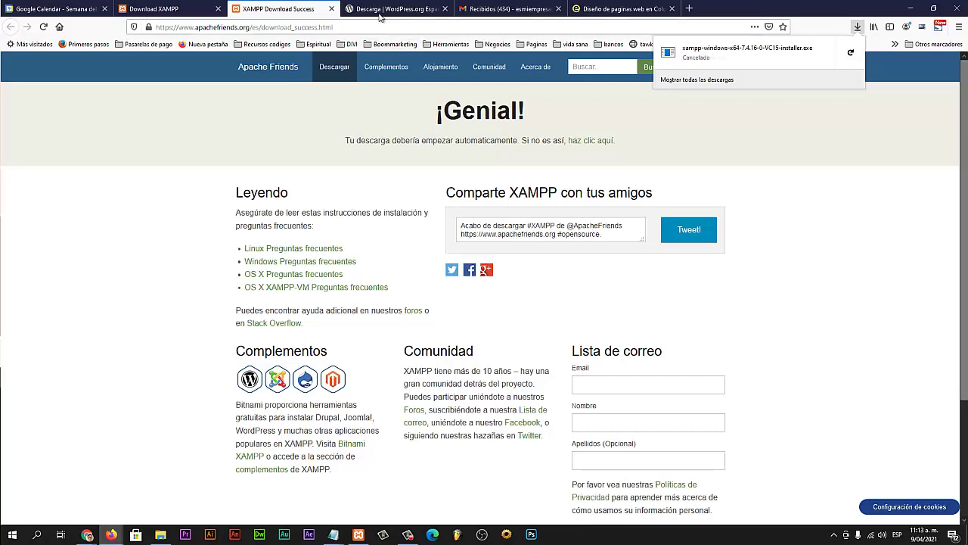
click(749, 336)
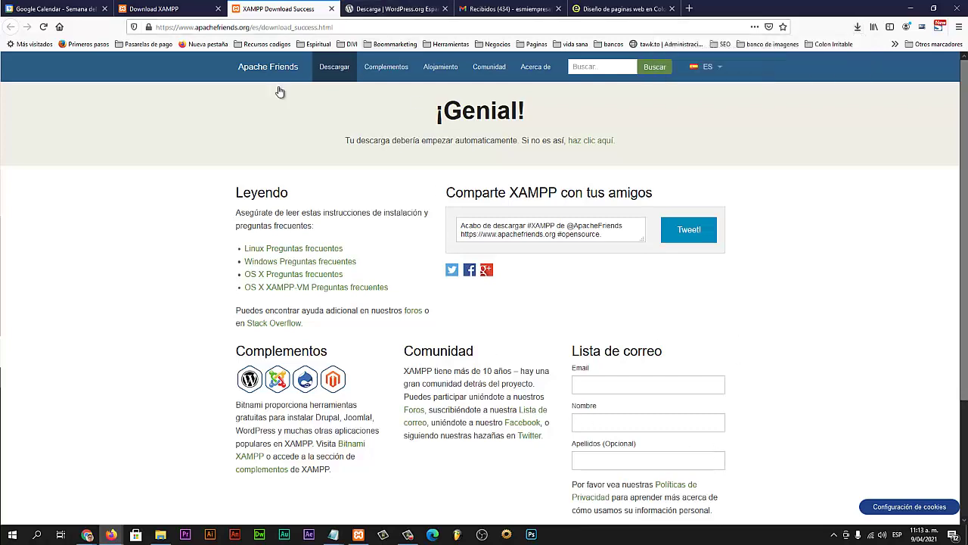
Step: Switch from the Download XAMPP tab to the WordPress.org download tab
click(196, 10)
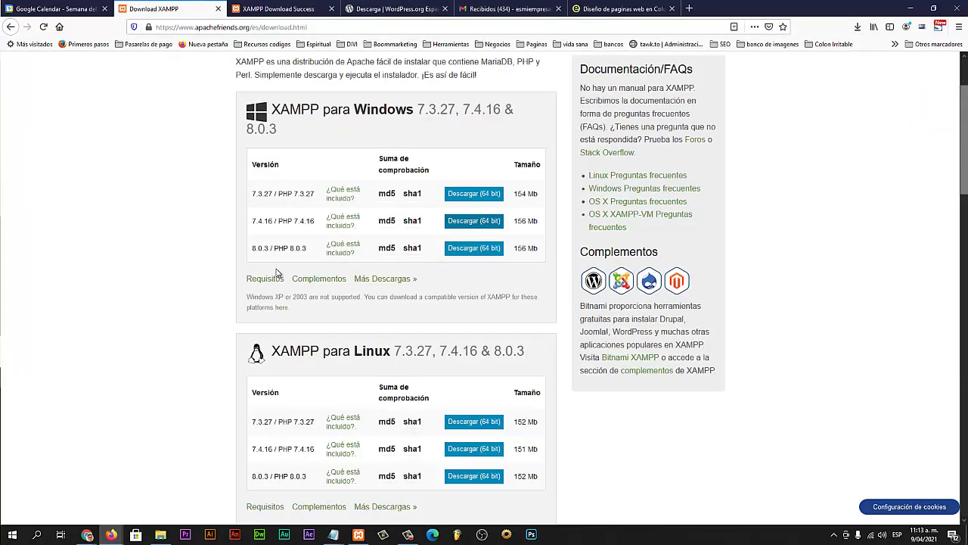
scroll(277, 273, up, 2)
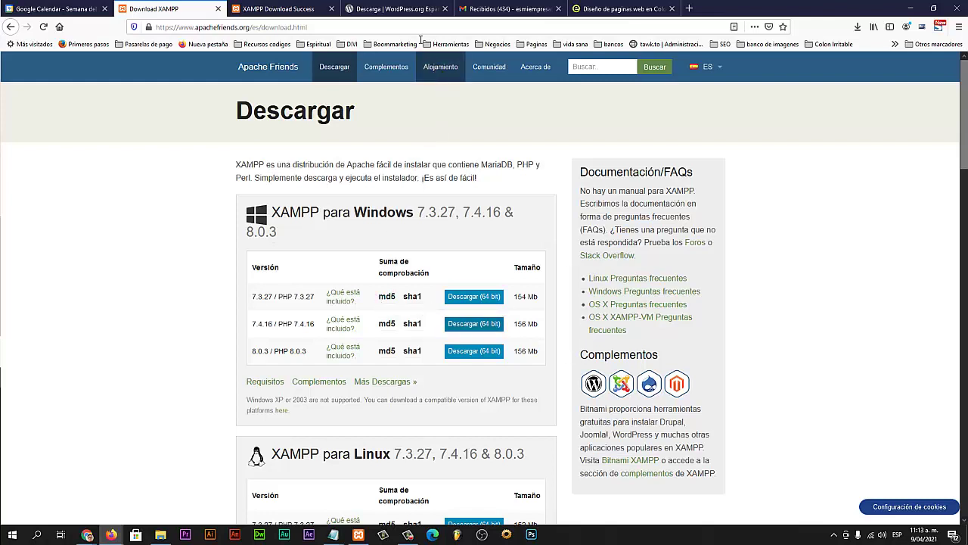
click(400, 8)
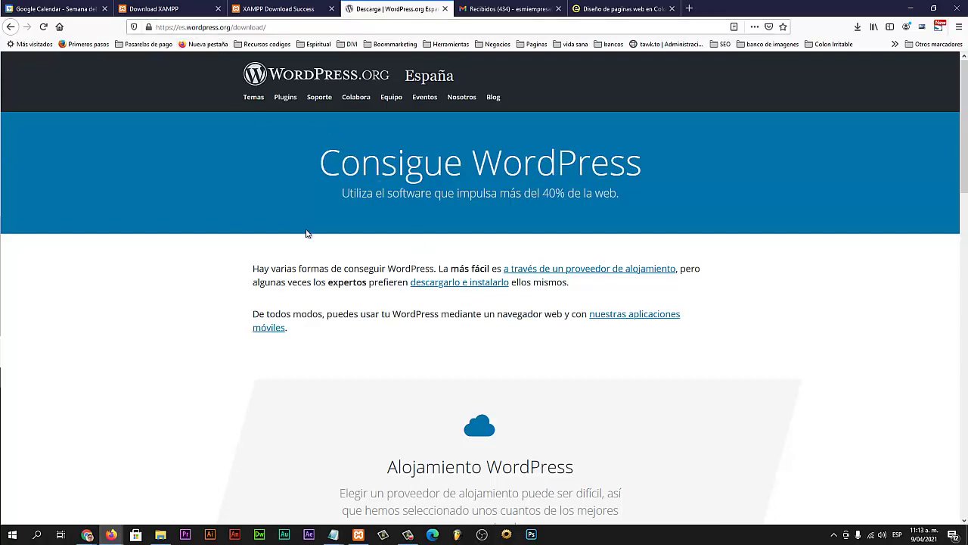
Step: Save the Spanish WordPress 5.7 zip as wordpress-5.7-es_ES(1).zip, dismissing the ¡Hurra! message
scroll(306, 228, down, 12)
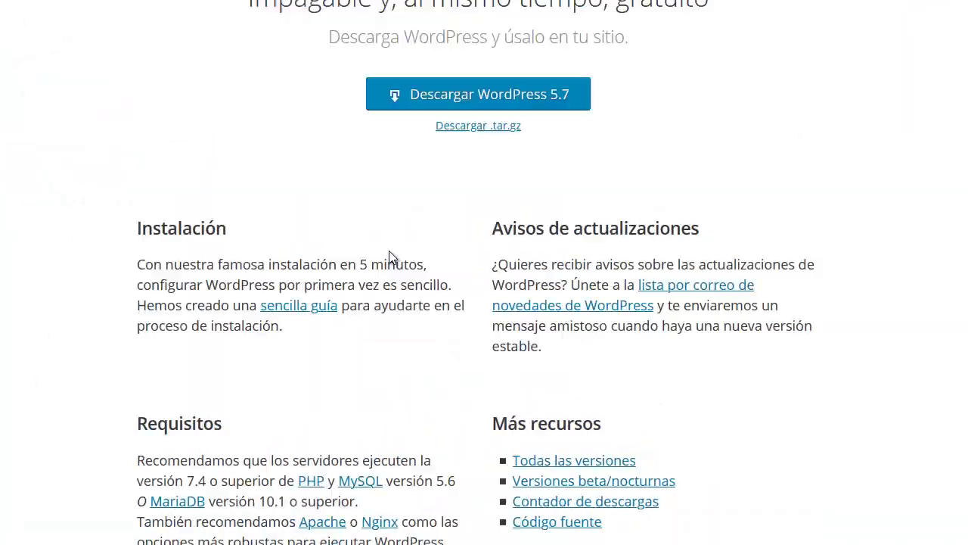
scroll(518, 240, up, 2)
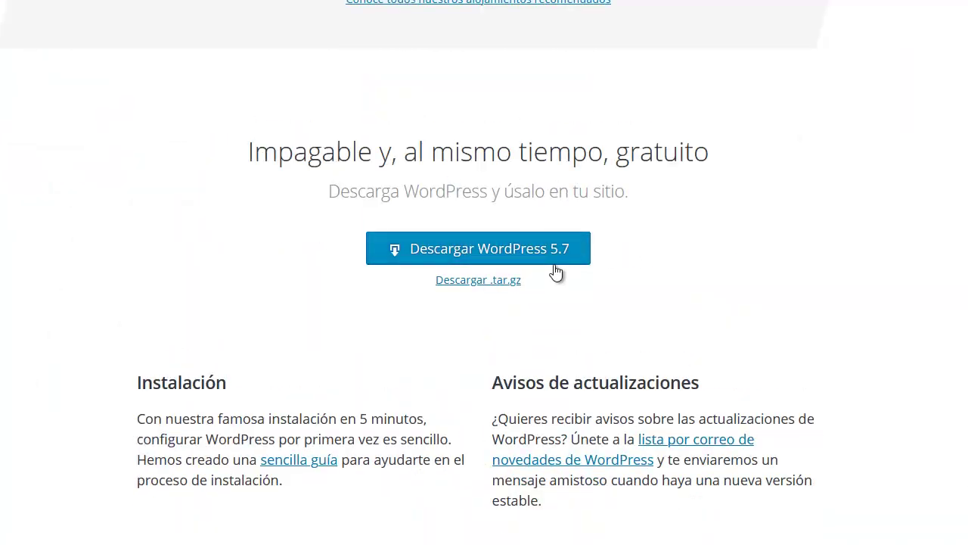
scroll(617, 273, down, 1)
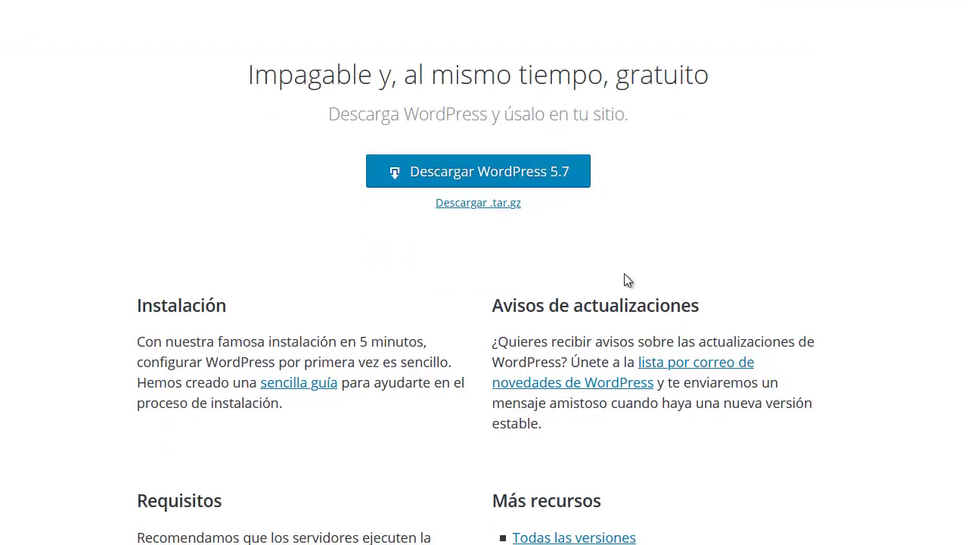
scroll(616, 275, up, 1)
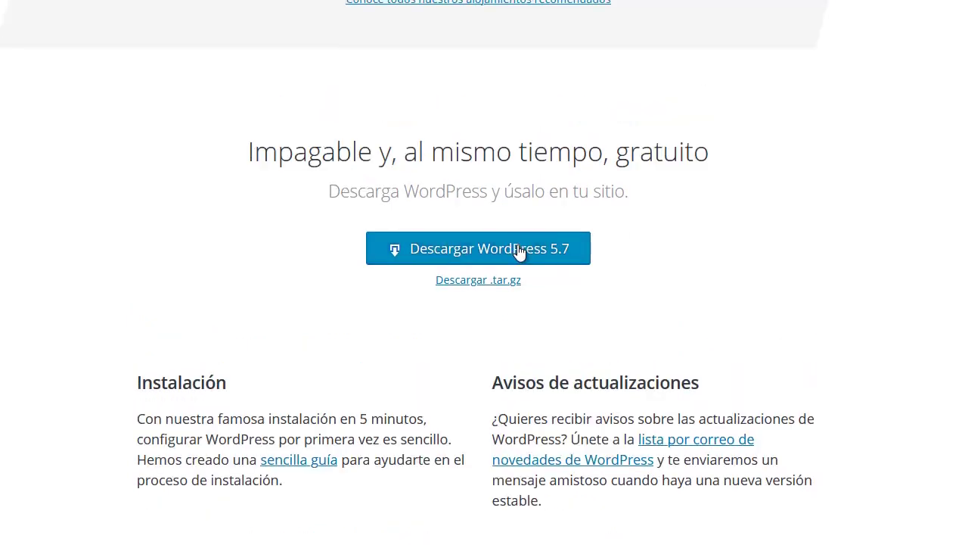
click(558, 252)
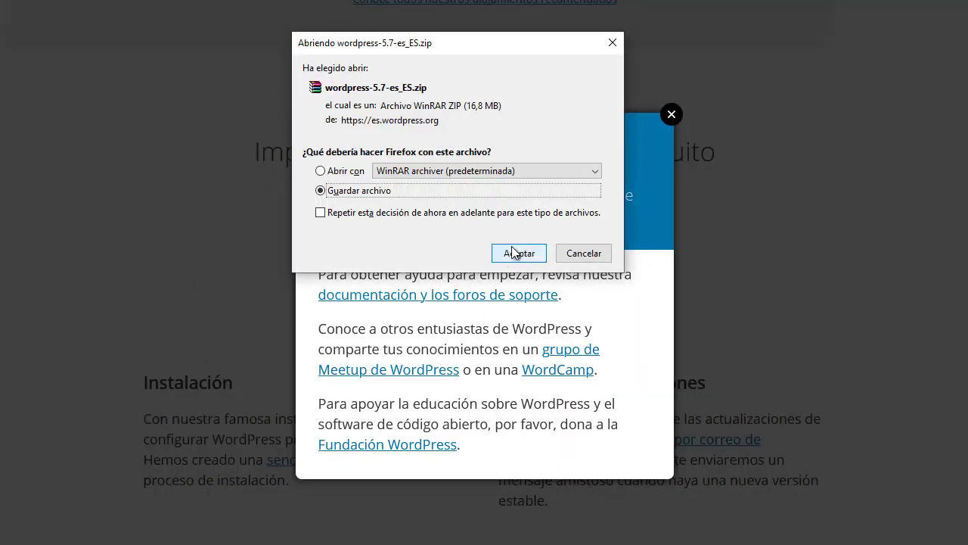
click(515, 253)
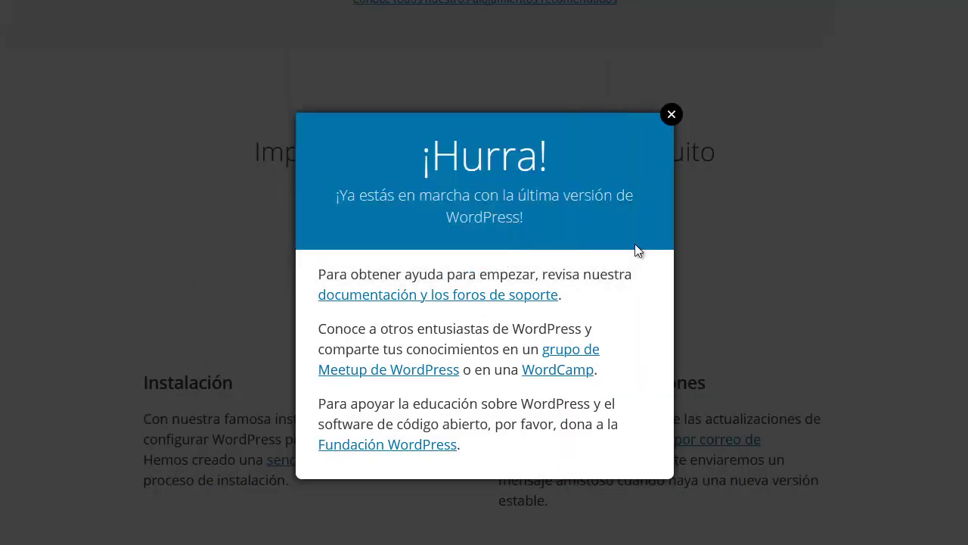
click(671, 114)
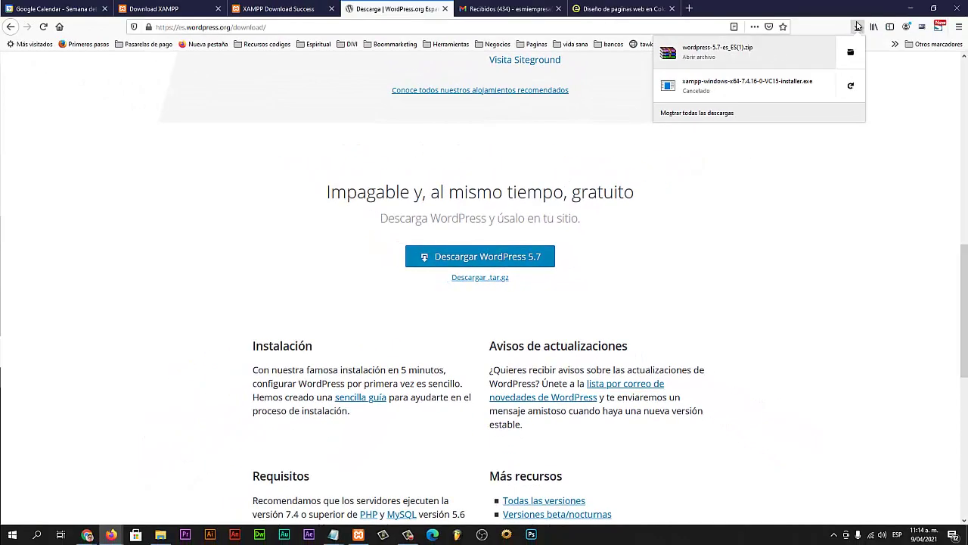
click(628, 222)
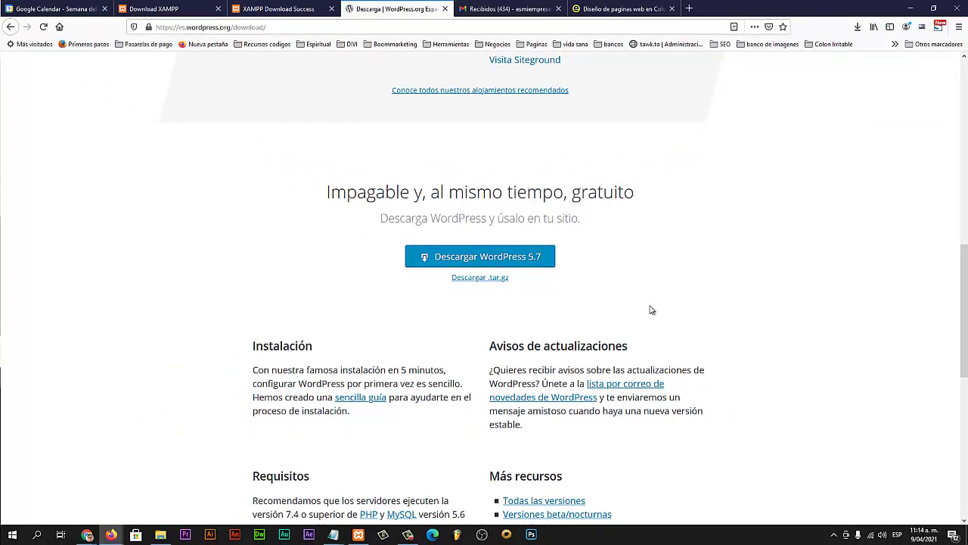
Step: Stop and restart Apache (ports 80, 443) and MySQL (port 3306), then minimize the panel
click(358, 534)
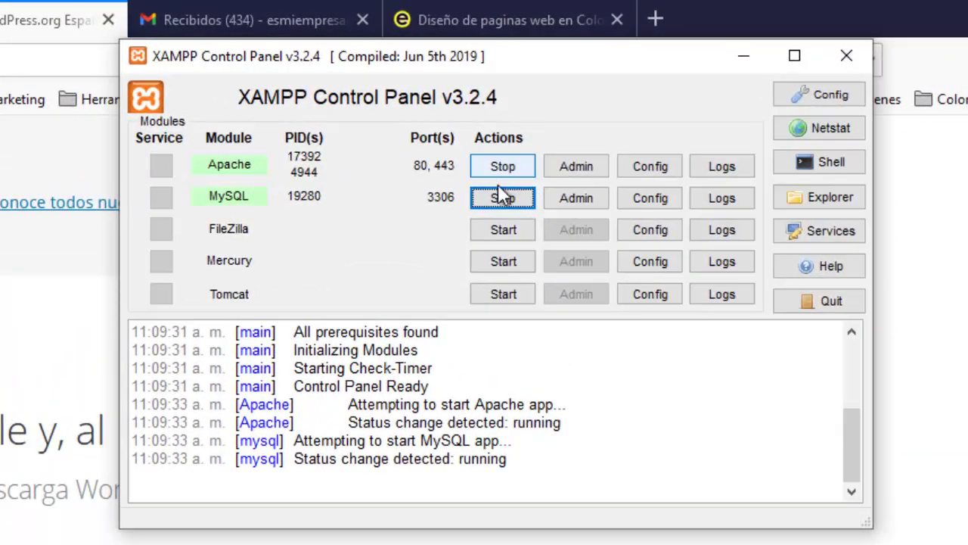
click(503, 168)
click(503, 198)
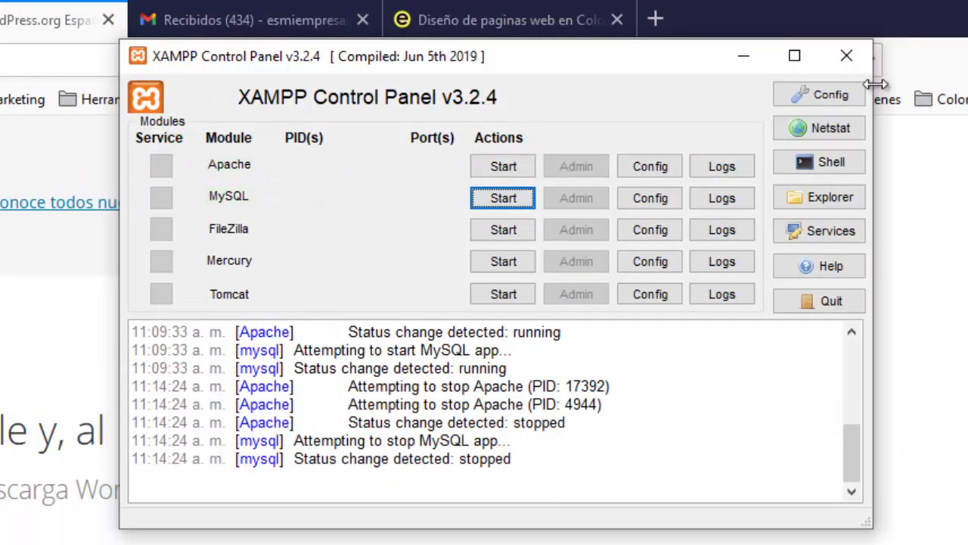
click(847, 57)
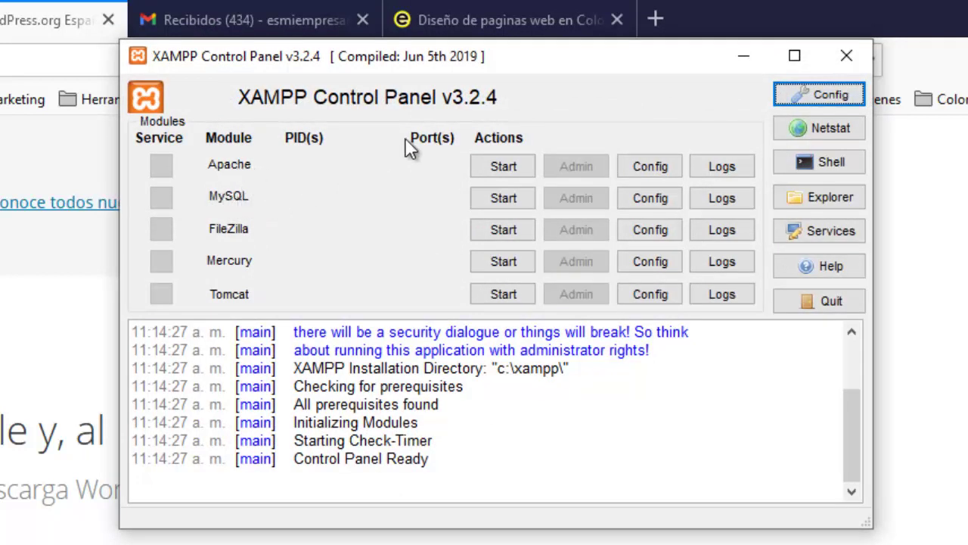
click(505, 170)
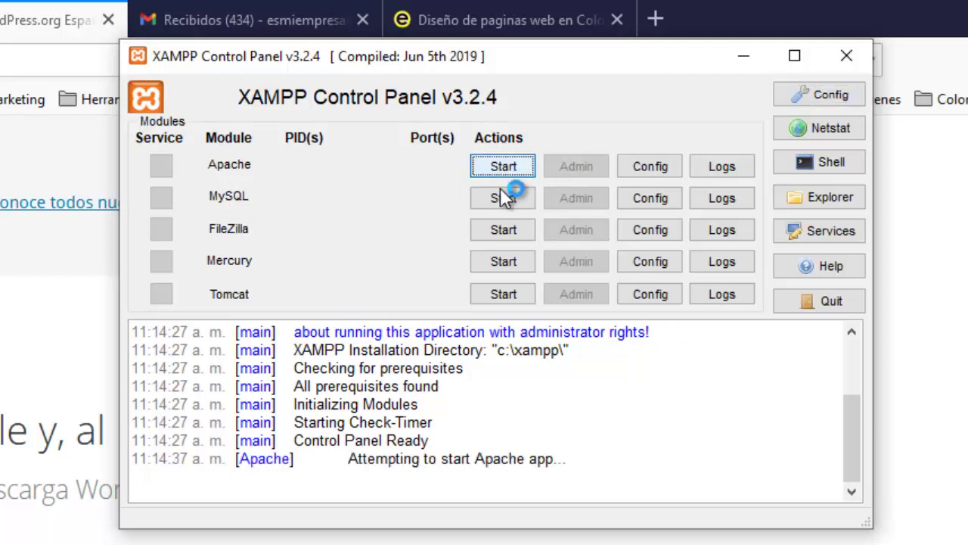
click(503, 198)
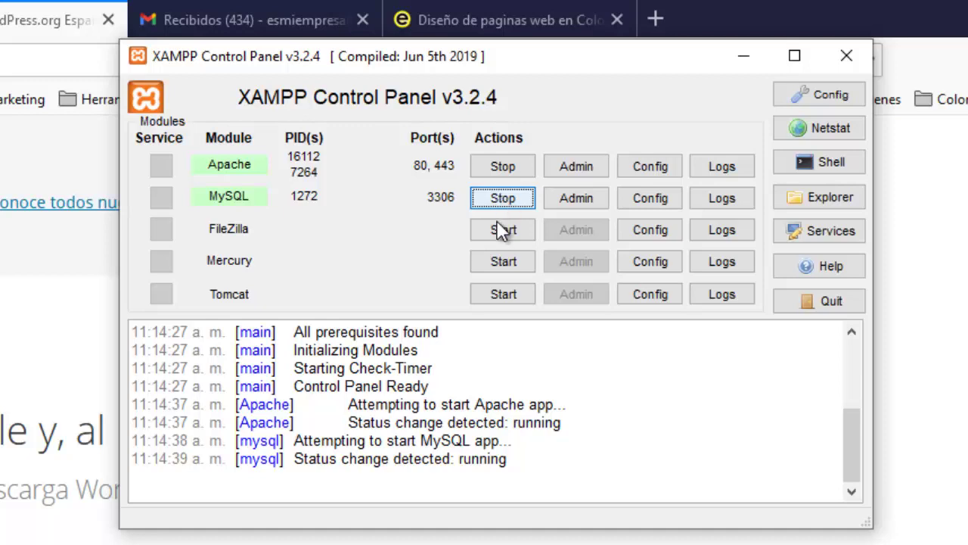
click(746, 57)
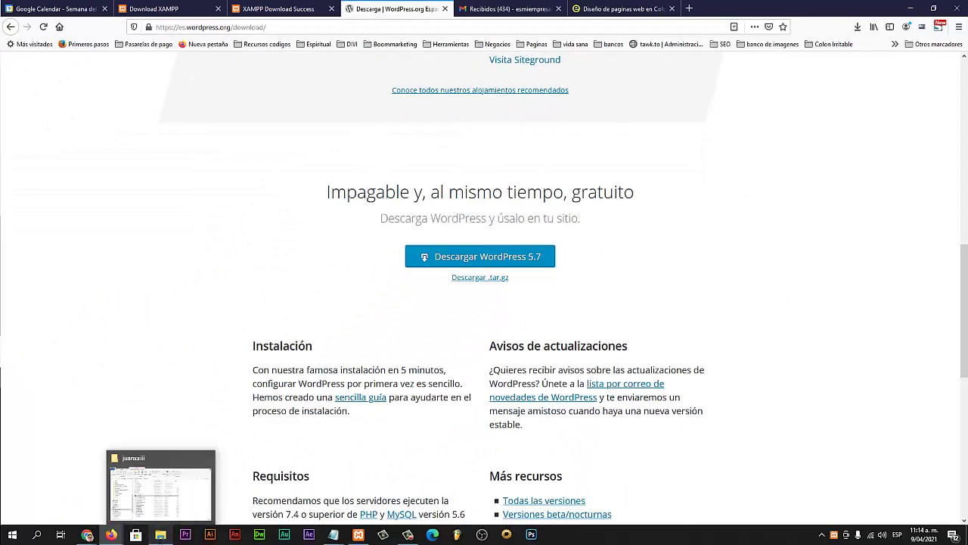
Step: Browse in File Explorer to the C:\xampp\htdocs folder
click(160, 535)
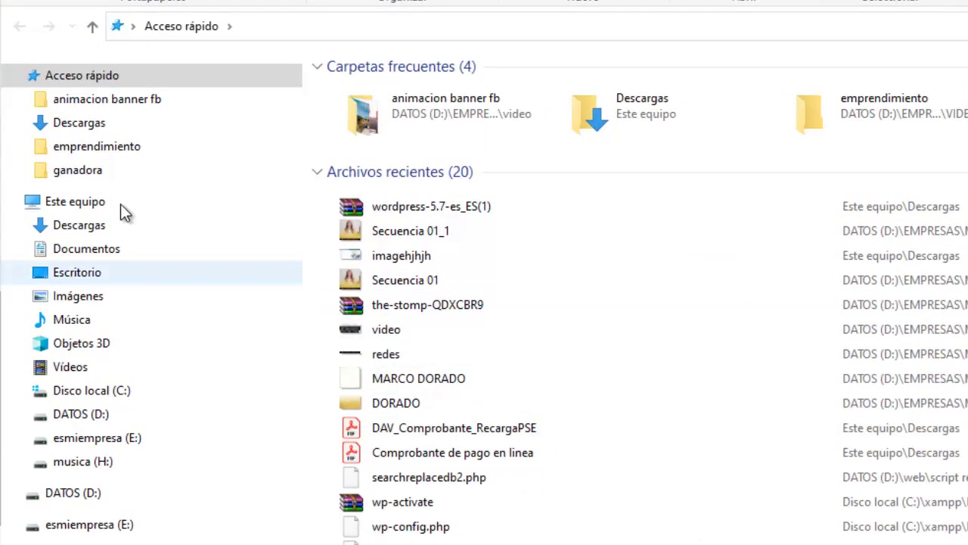
click(56, 206)
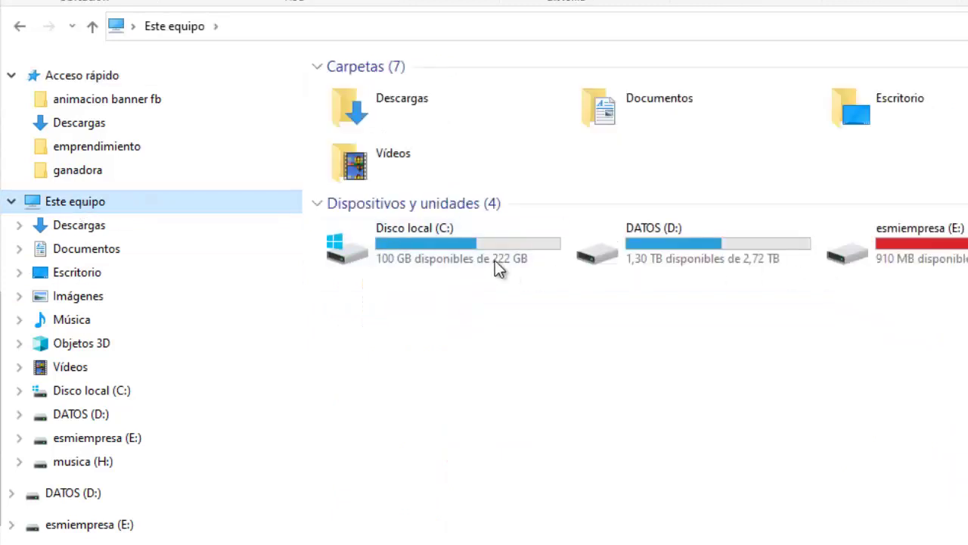
double_click(436, 234)
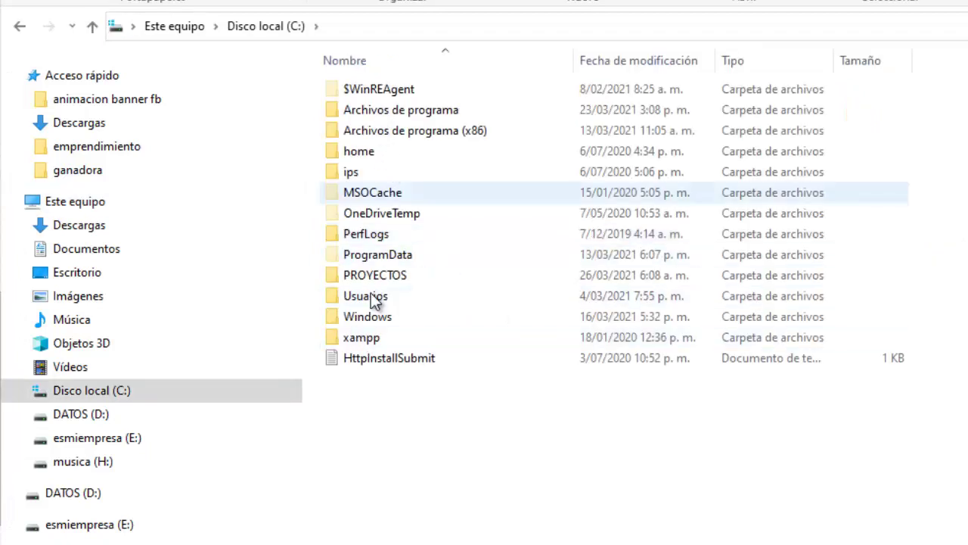
double_click(355, 339)
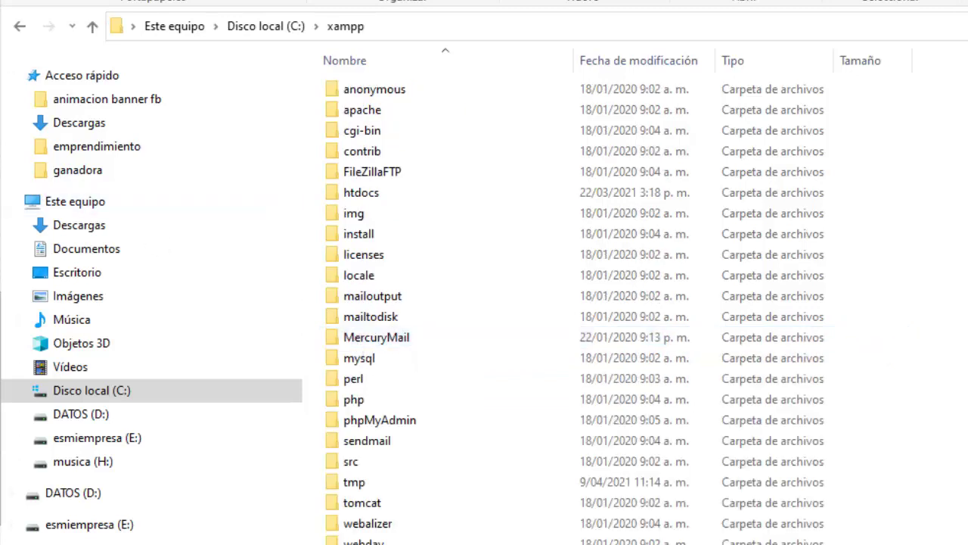
click(442, 316)
click(378, 194)
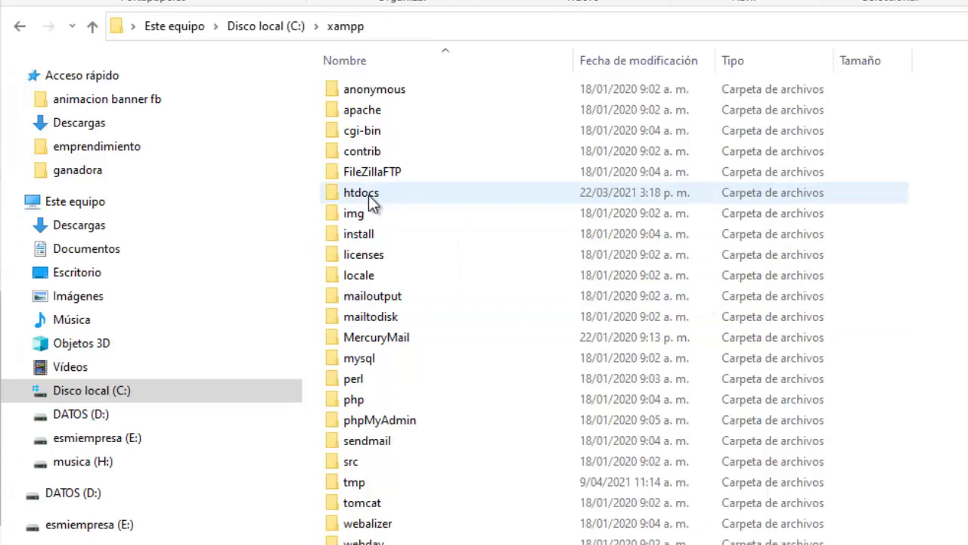
double_click(372, 199)
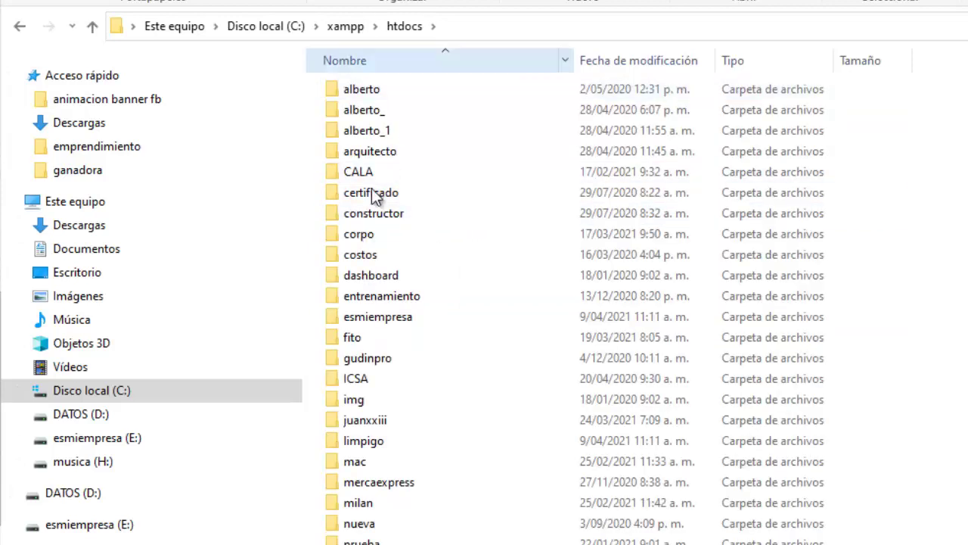
right_click(371, 89)
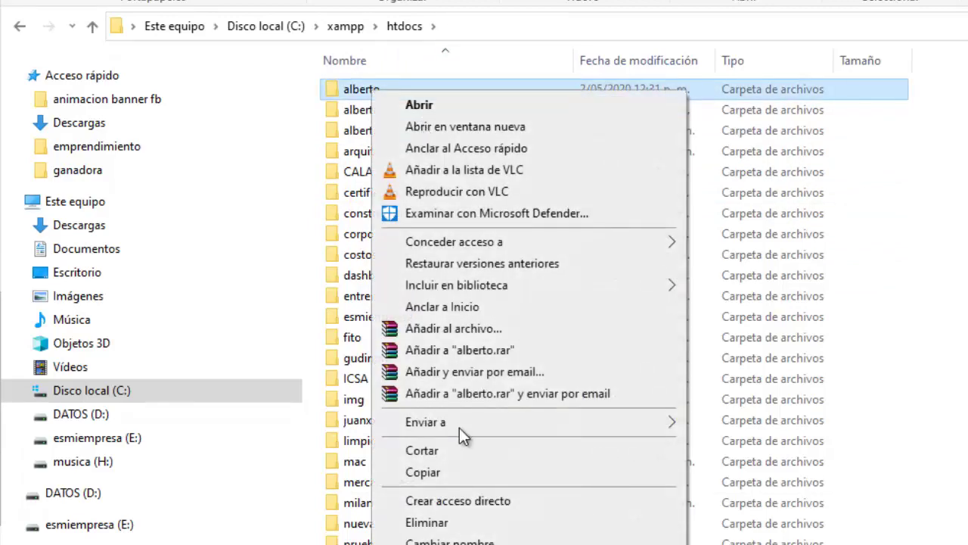
mouse_move(463, 422)
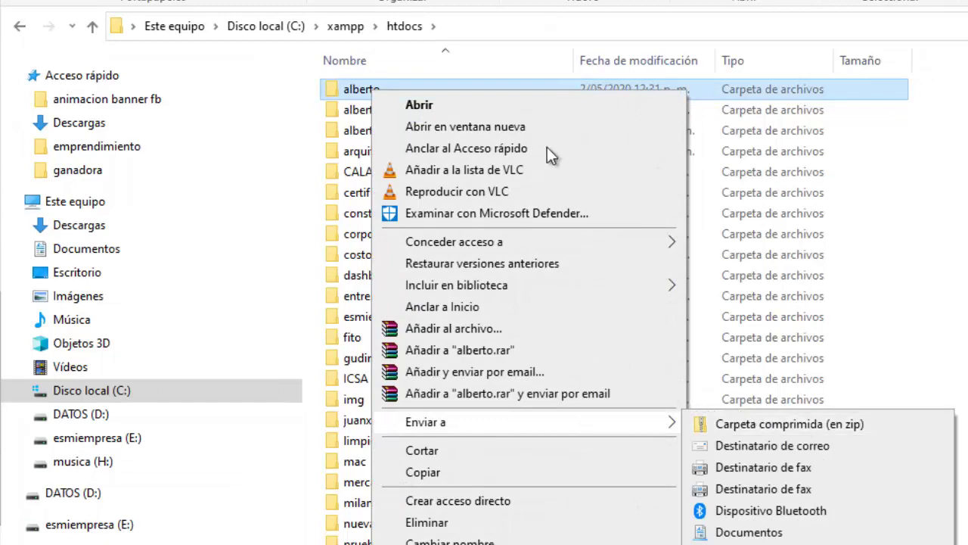
click(346, 91)
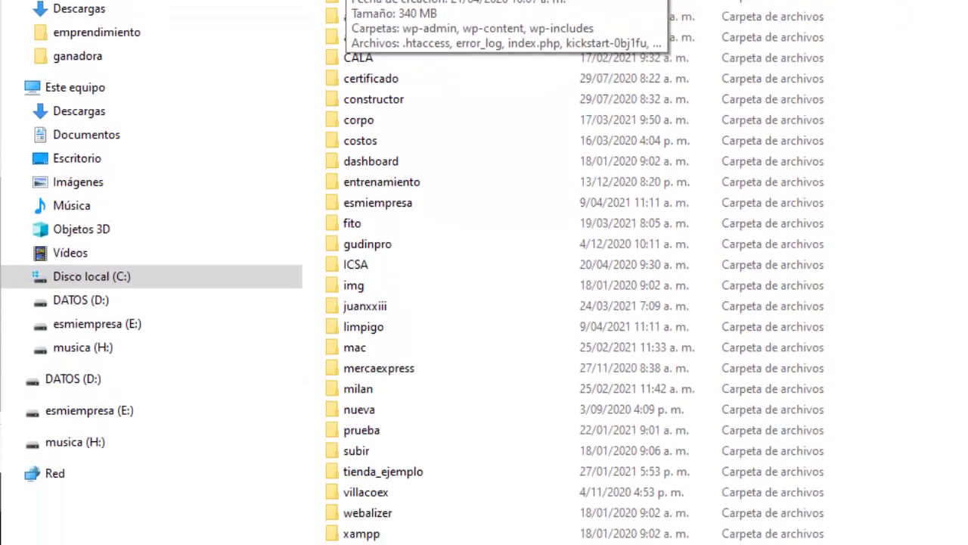
Step: Create a new folder named 'ejemplo' in htdocs, open it, and open Quick Access
key(ctrl+shift+n)
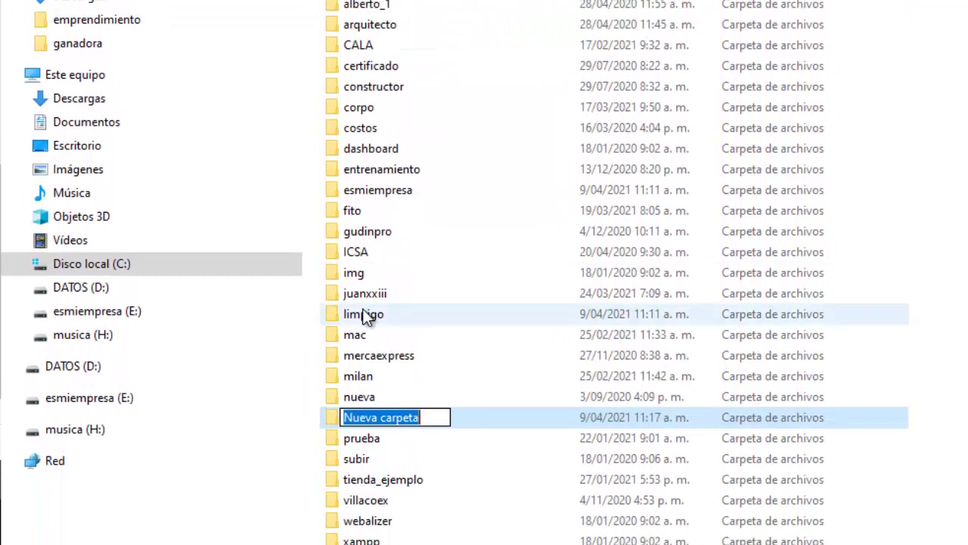
text(ejemplo)
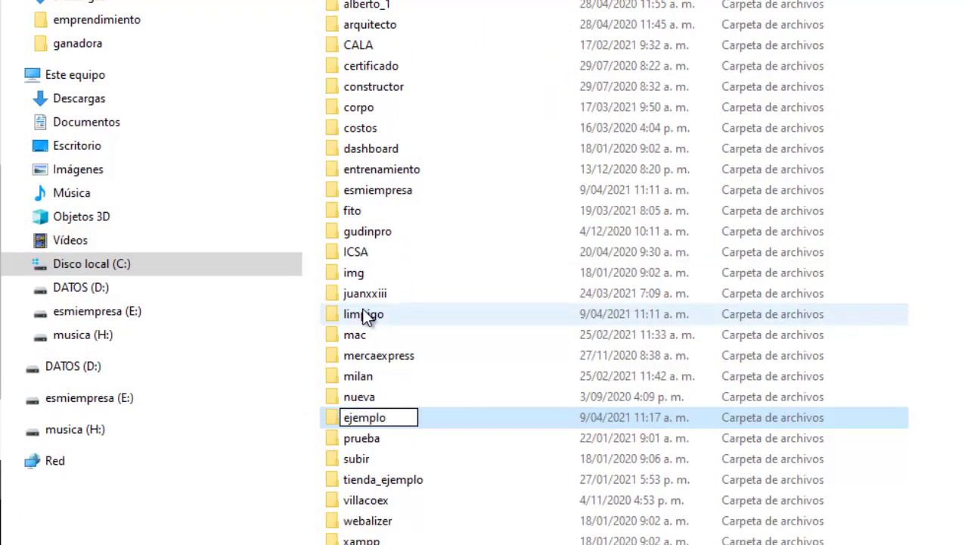
key(Return)
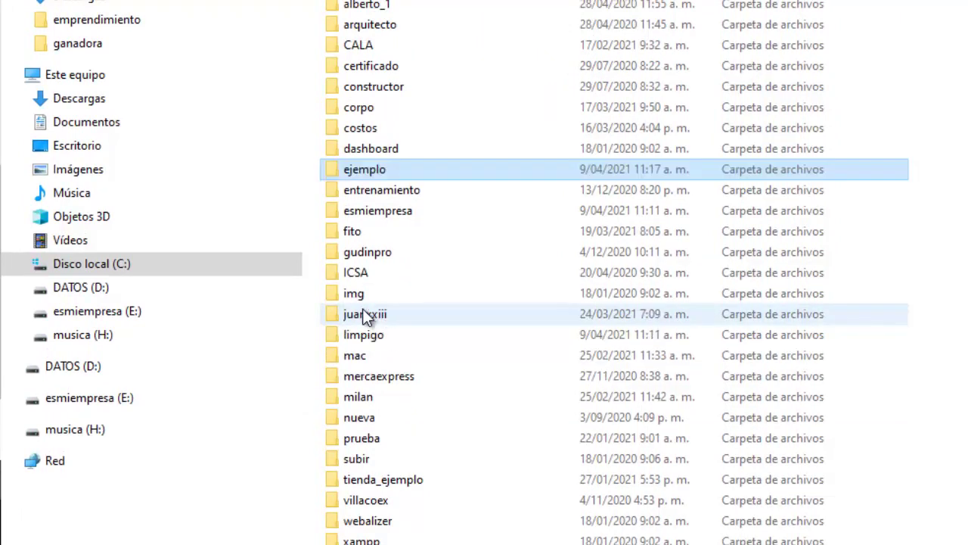
key(Return)
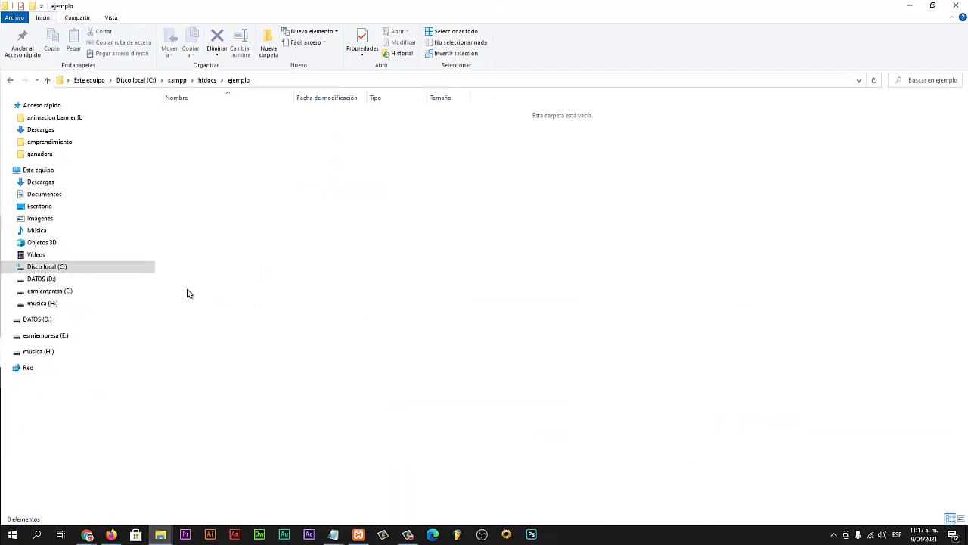
key(super+e)
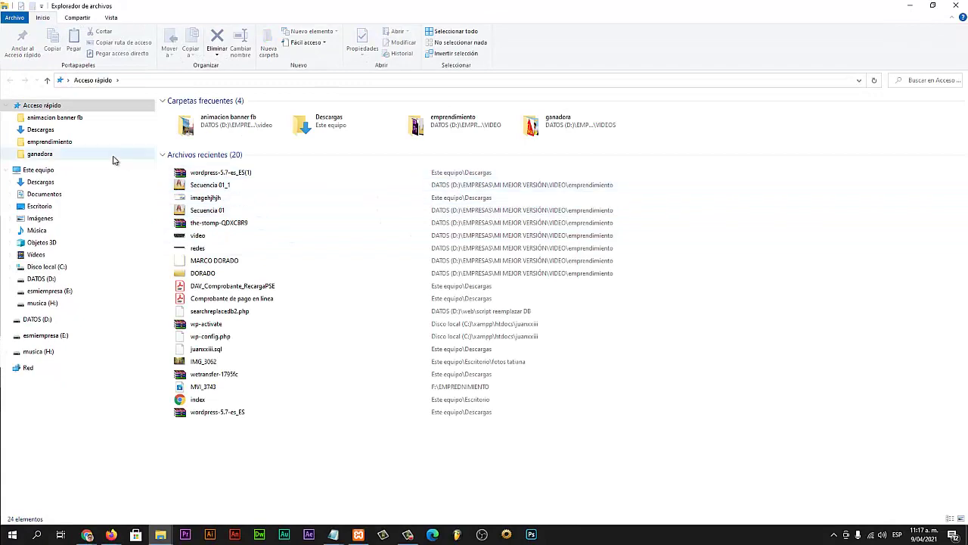
Step: Open the WordPress 5.7 zip from Downloads in WinRAR and drag its wordpress folder into ejemplo
click(25, 130)
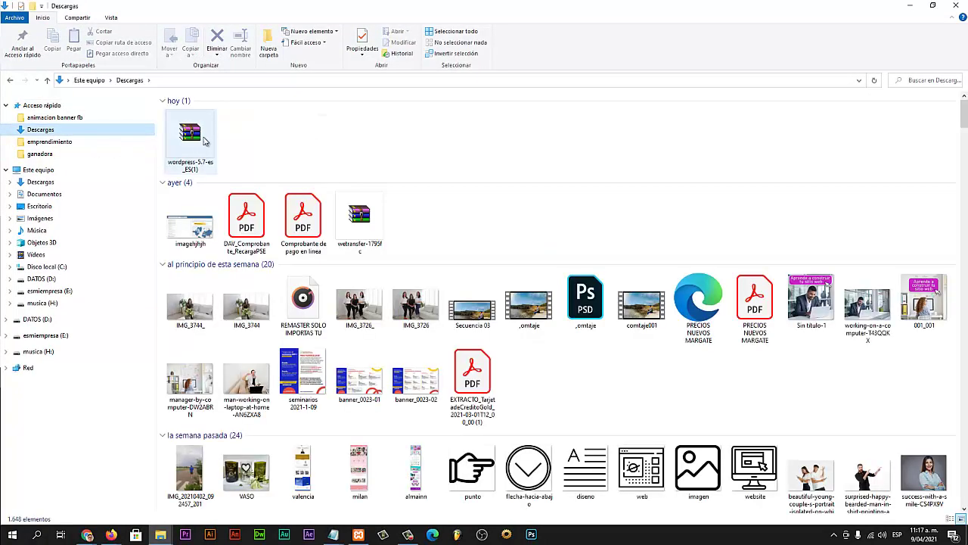
double_click(193, 133)
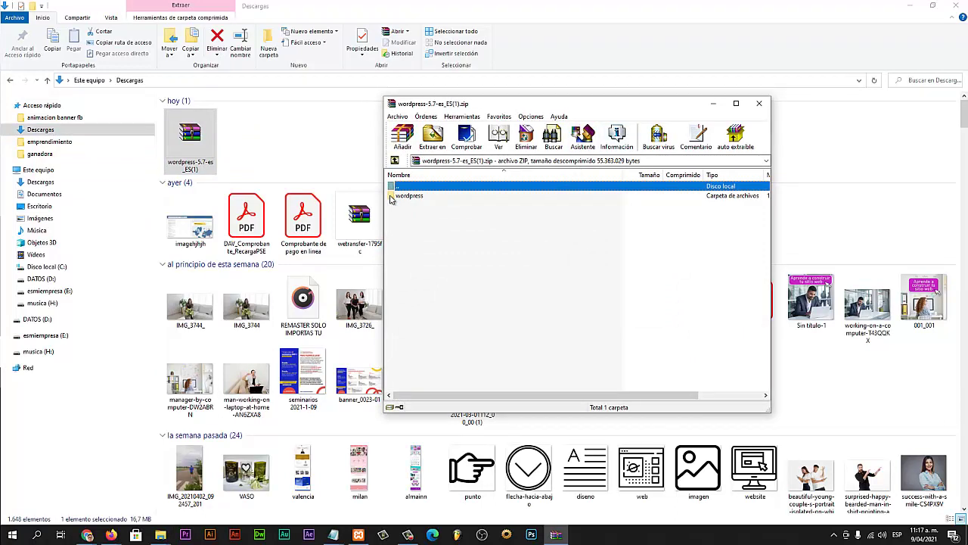
click(391, 196)
double_click(391, 197)
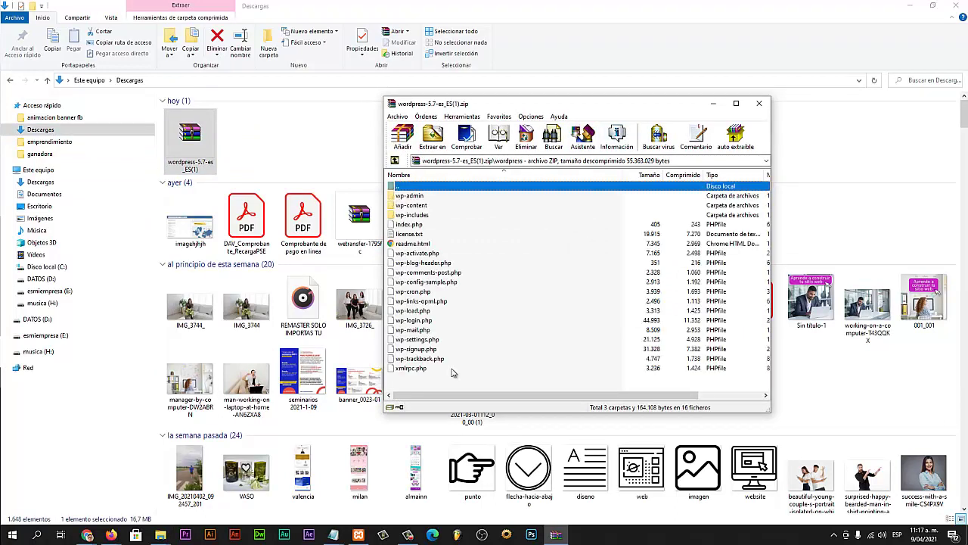
double_click(414, 185)
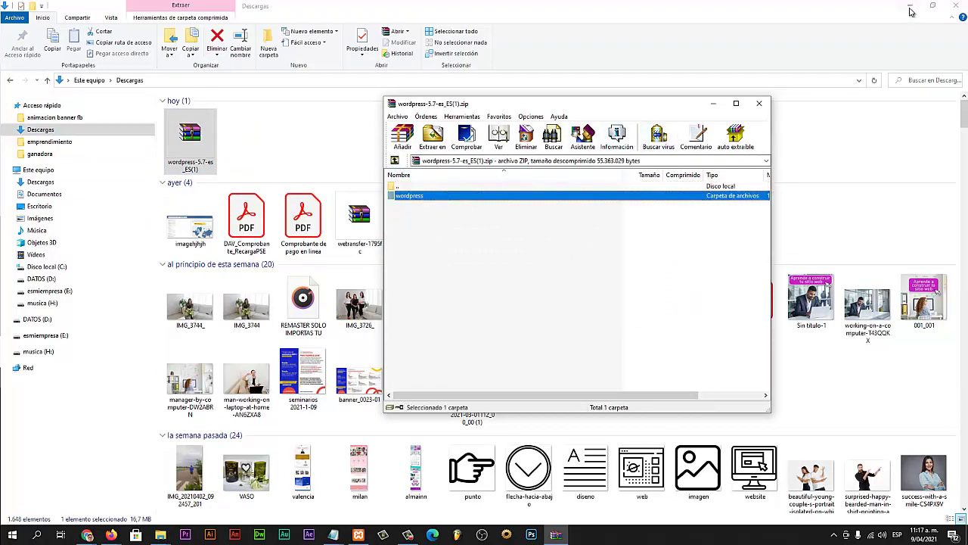
click(911, 8)
drag(391, 198, 266, 270)
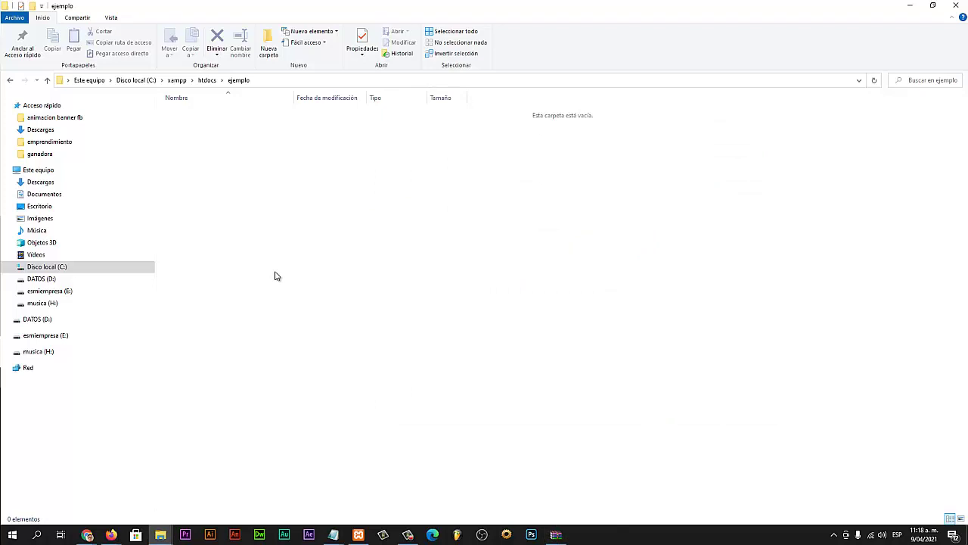
Step: Copy all 19 items from ejemplo\wordpress, including wp-admin and index.php, directly into ejemplo
click(219, 166)
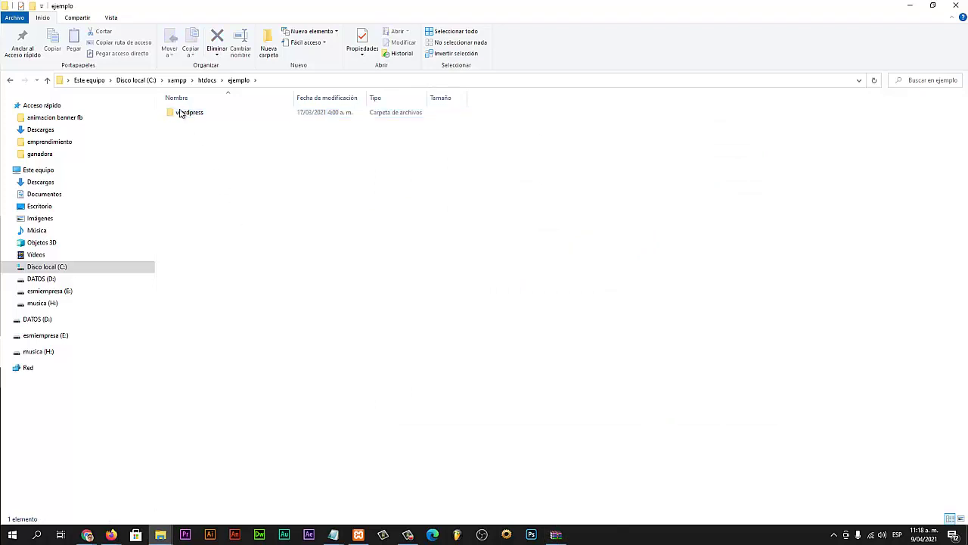
double_click(172, 114)
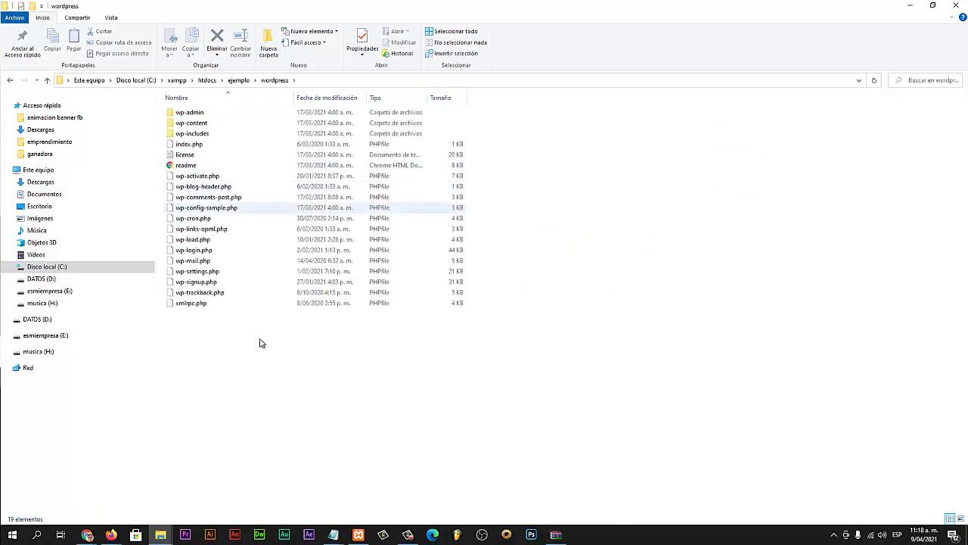
drag(258, 339, 173, 113)
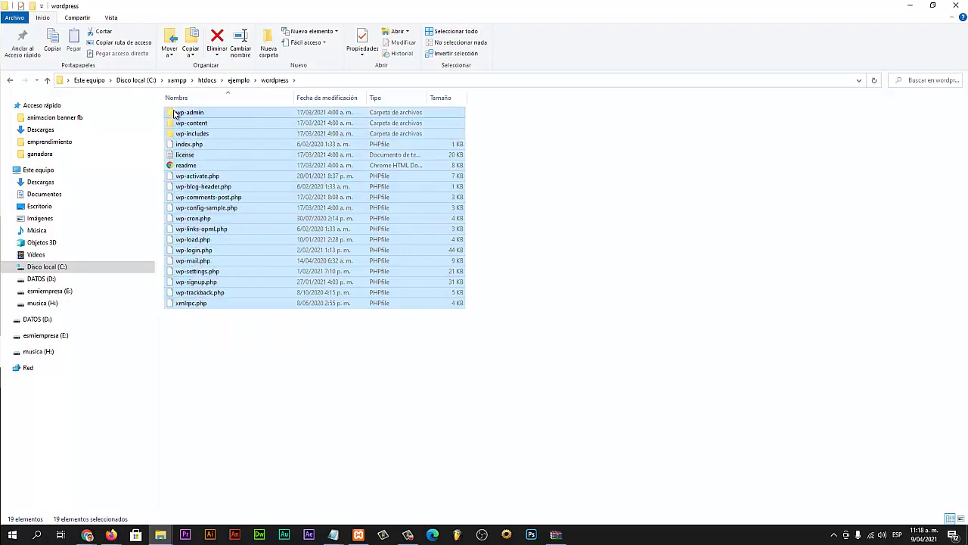
key(ctrl+c)
click(239, 80)
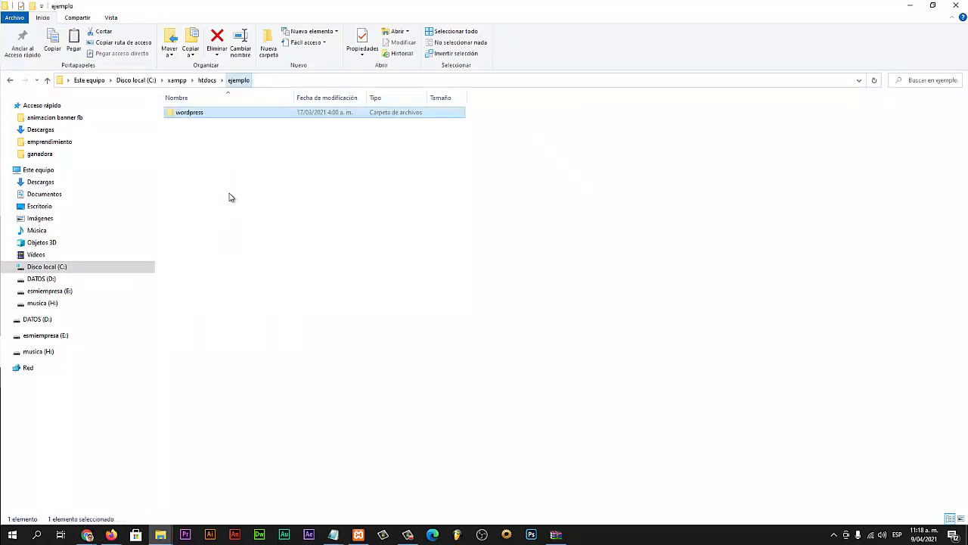
click(234, 210)
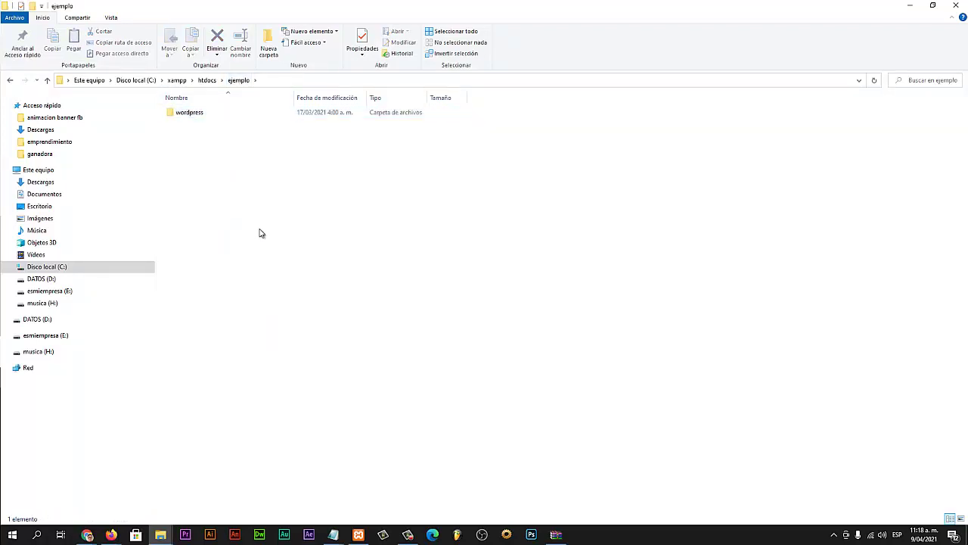
key(ctrl+v)
click(359, 354)
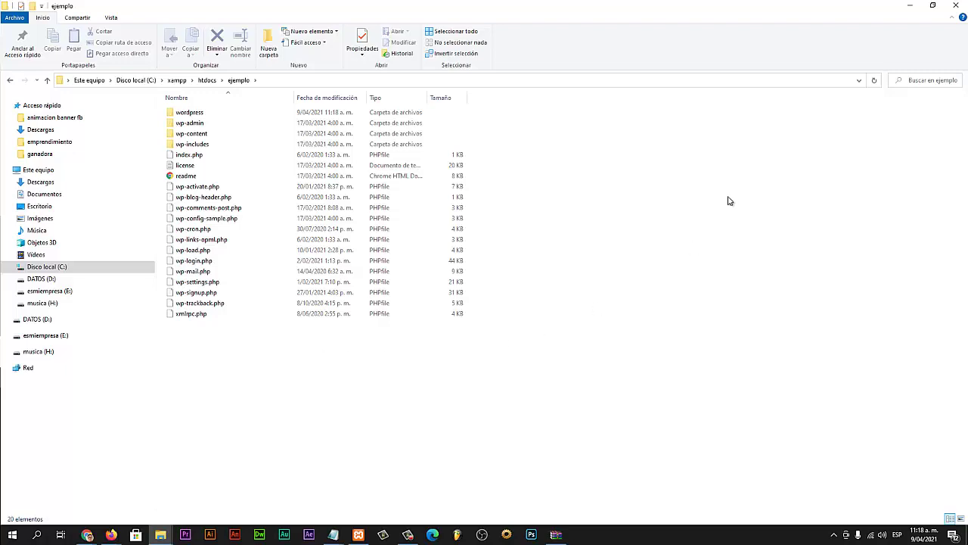
click(913, 7)
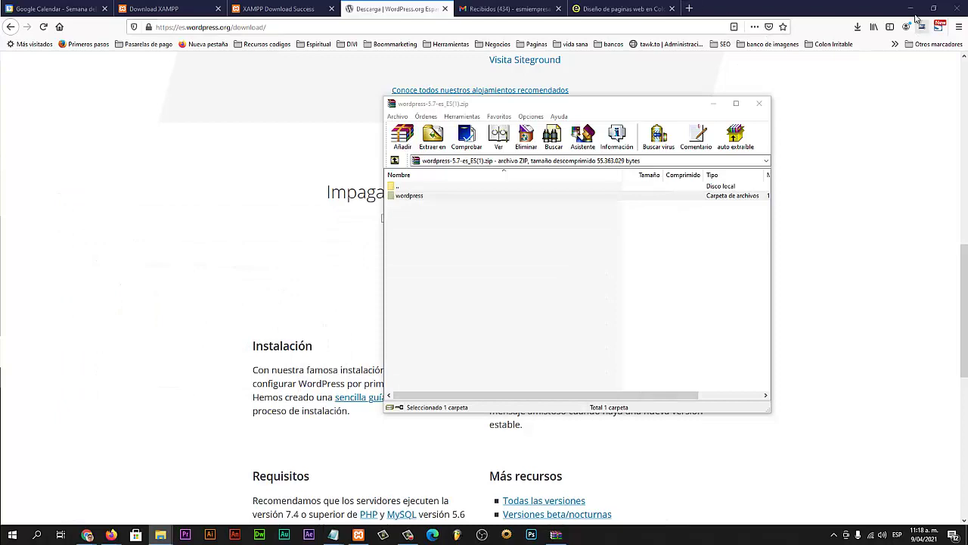
Step: Load localhost in a new Firefox tab to show the XAMPP 7.2.26 welcome page
click(690, 9)
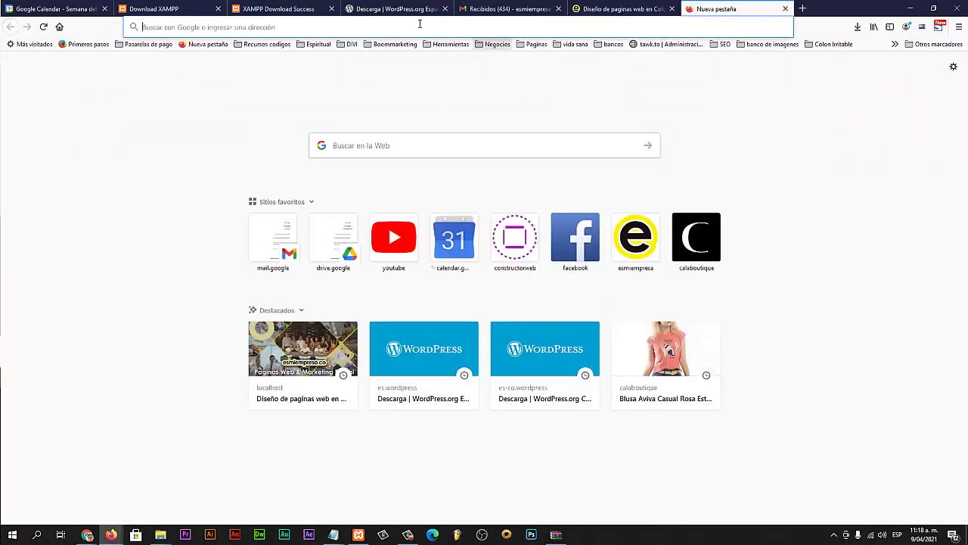
click(419, 27)
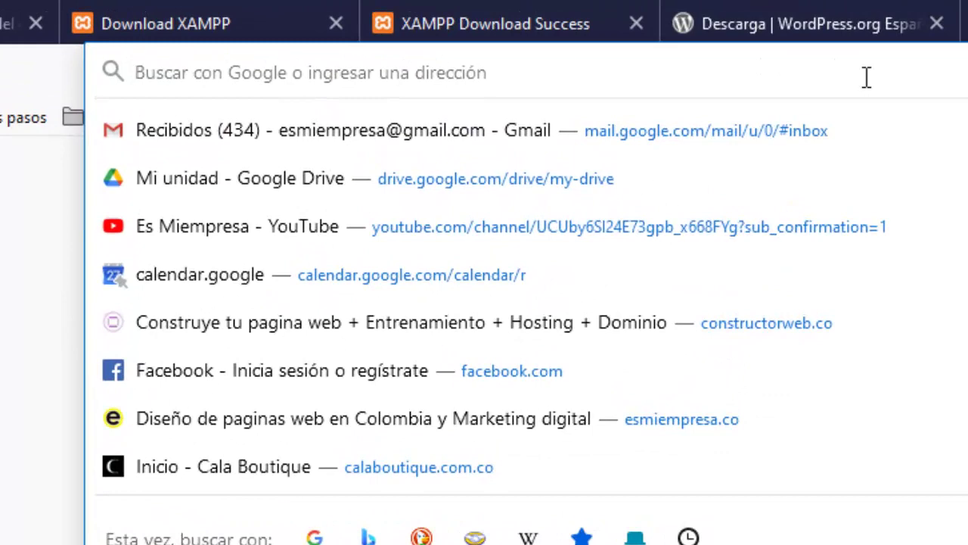
text(localhost/)
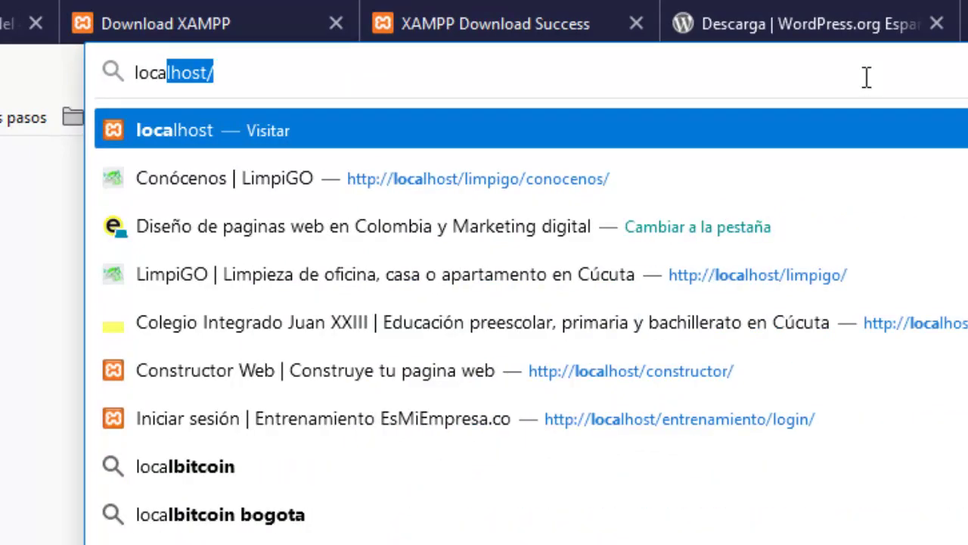
key(Right)
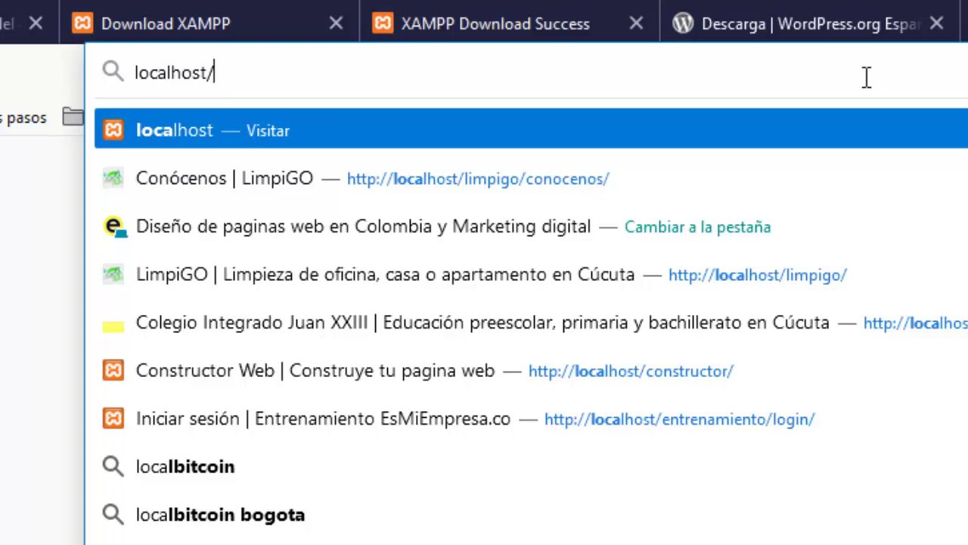
key(Return)
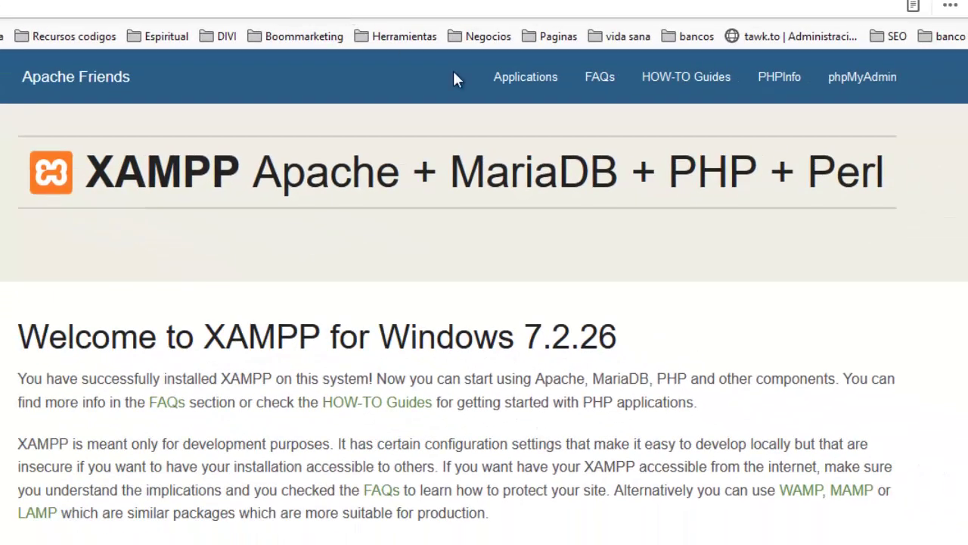
Step: From the XAMPP page, open phpMyAdmin and create a new 'ejemplo' database (utf8mb4_general_ci)
click(860, 79)
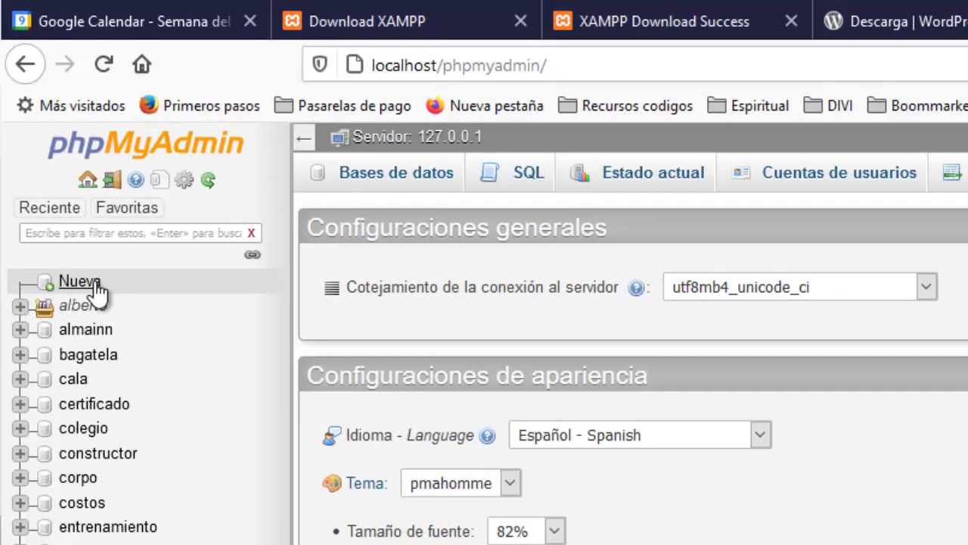
click(80, 284)
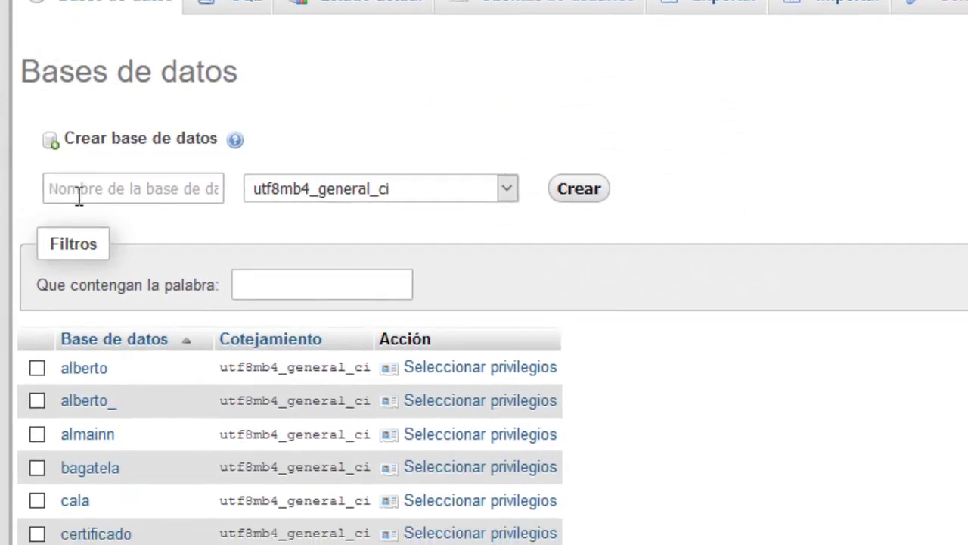
click(80, 195)
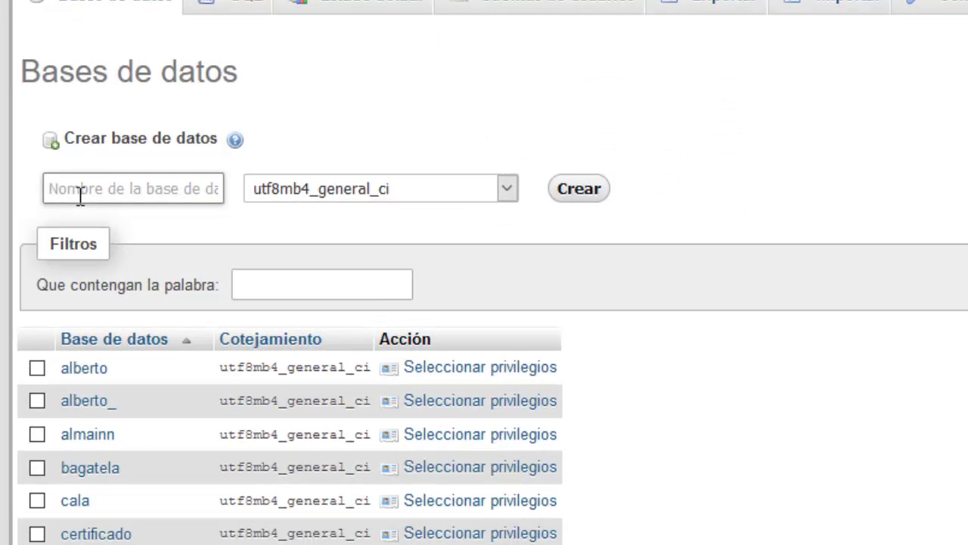
text(ejmr)
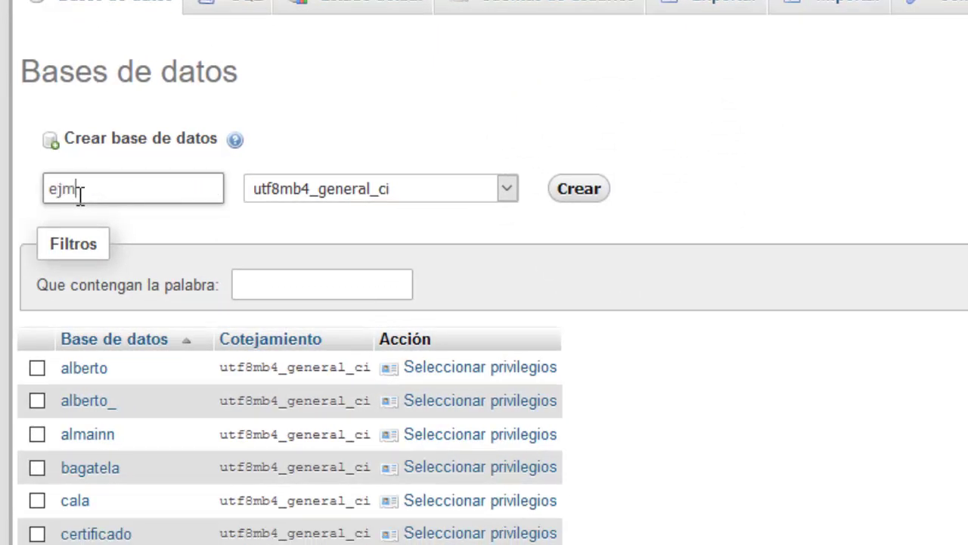
key(BackSpace)
key(BackSpace)
text(emplo)
click(596, 199)
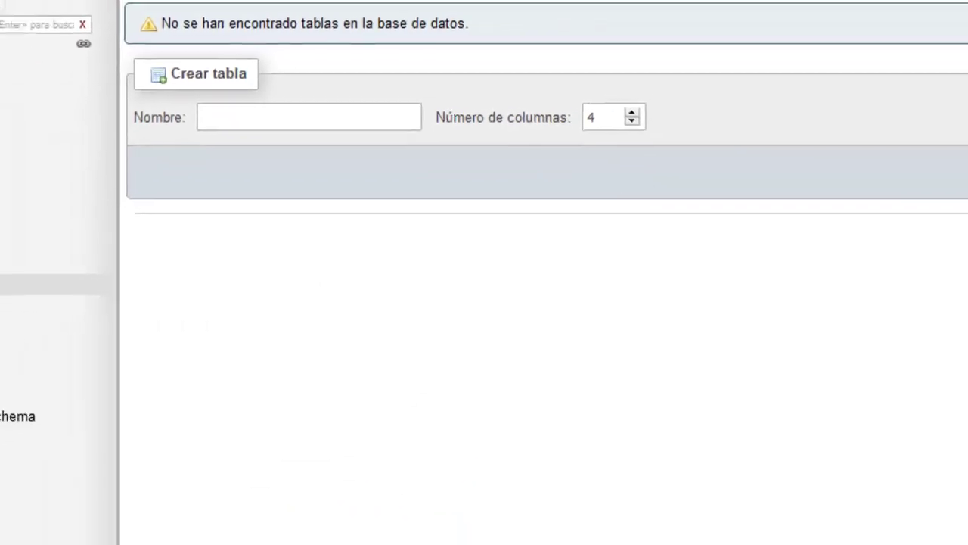
click(76, 224)
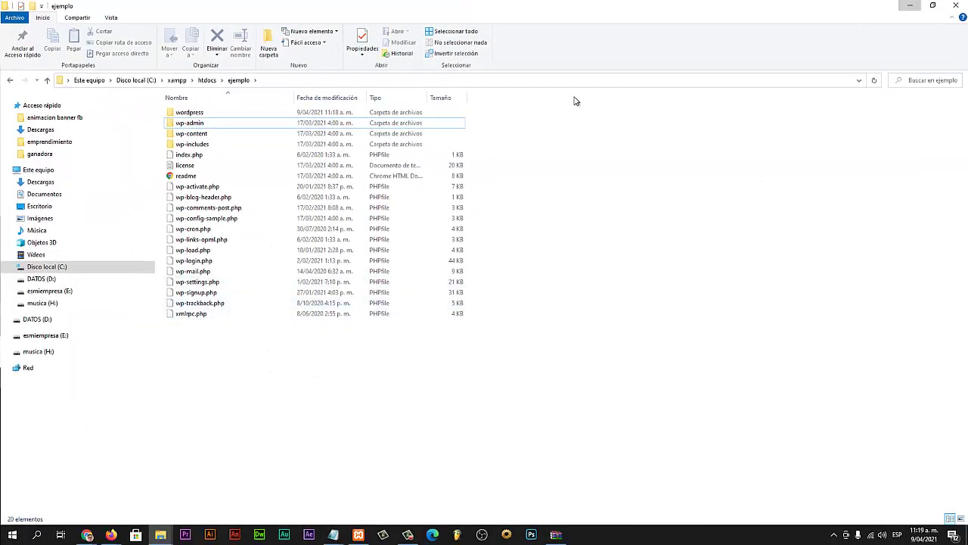
Step: Minimize the File Explorer window showing C:\xampp\htdocs\ejemplo
click(910, 6)
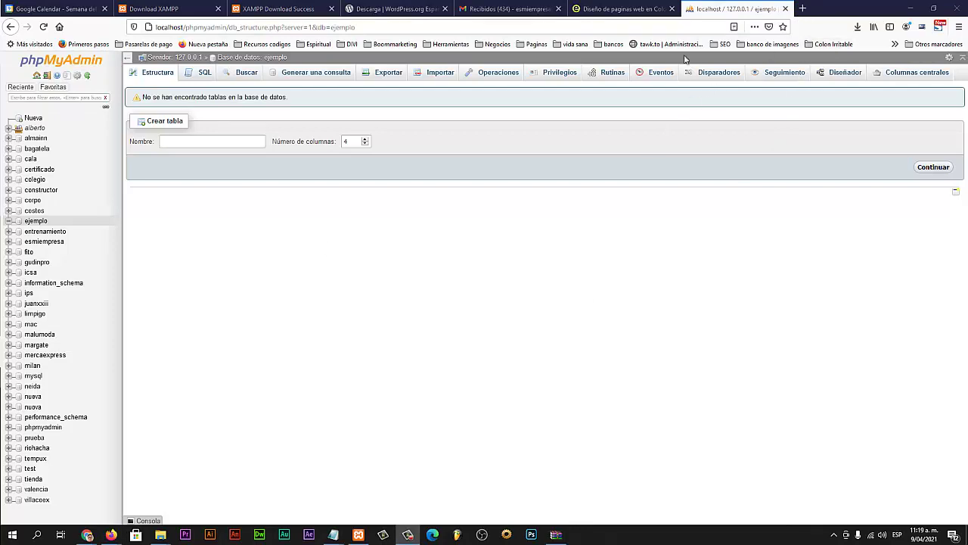
Step: Go to localhost/ejemplo in a new Firefox tab to load the WordPress installer
click(803, 10)
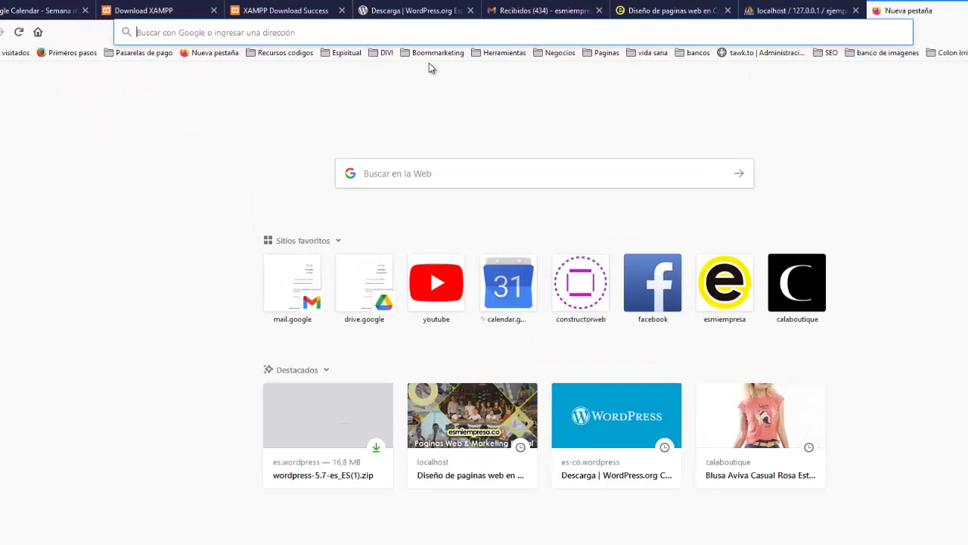
click(344, 28)
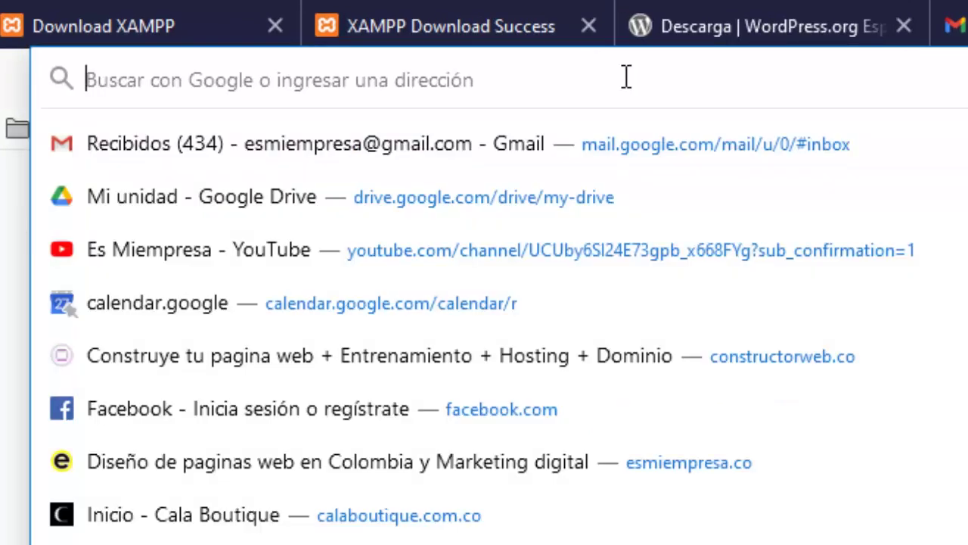
text(loca)
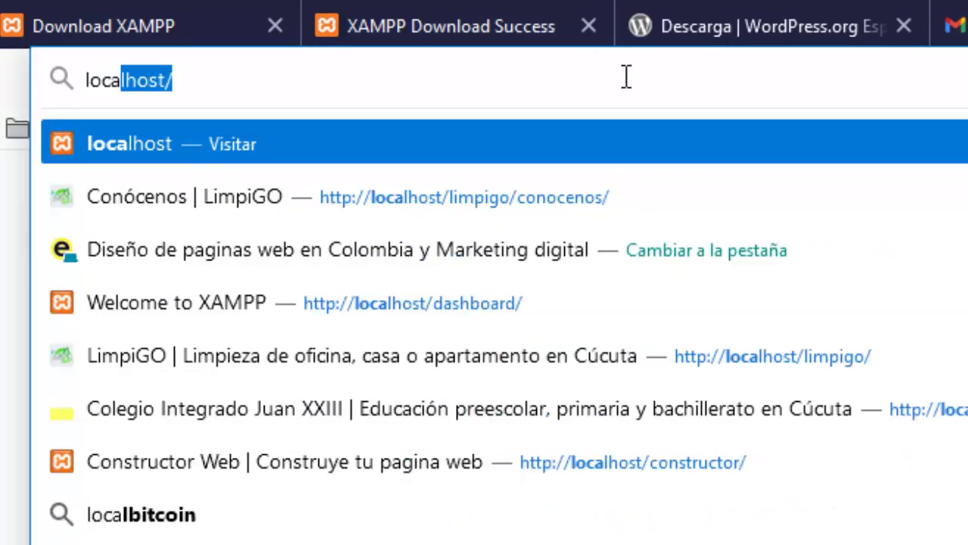
key(Right)
key(BackSpace)
text(/)
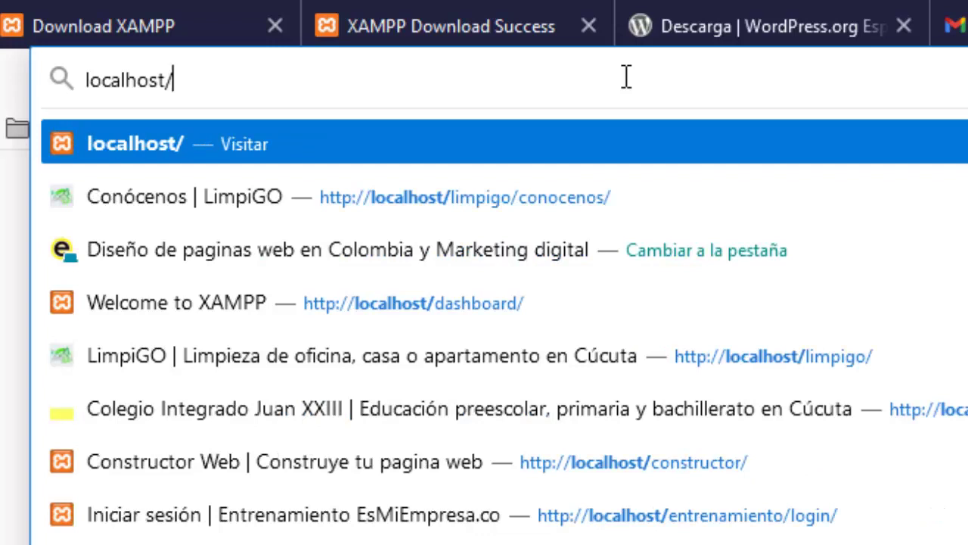
text(ejem)
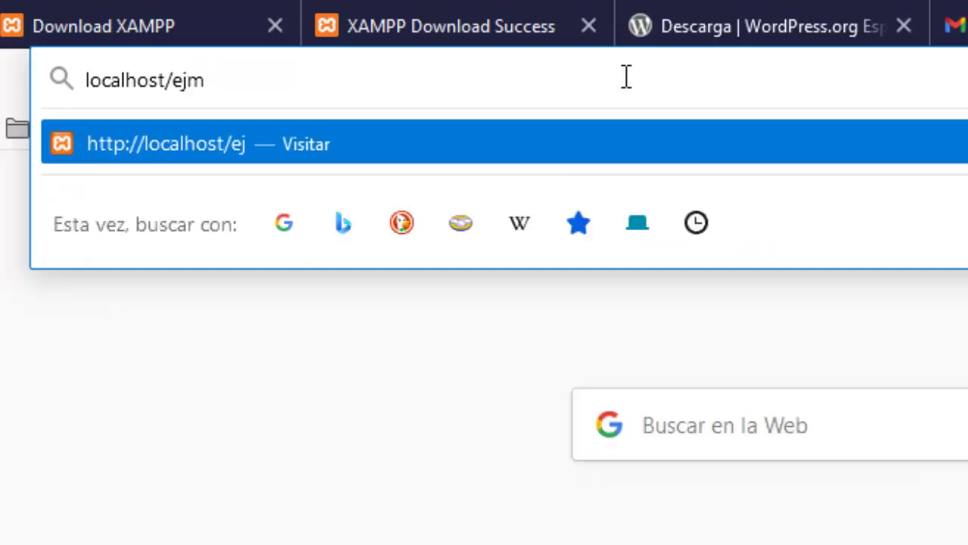
key(BackSpace)
text(emplo)
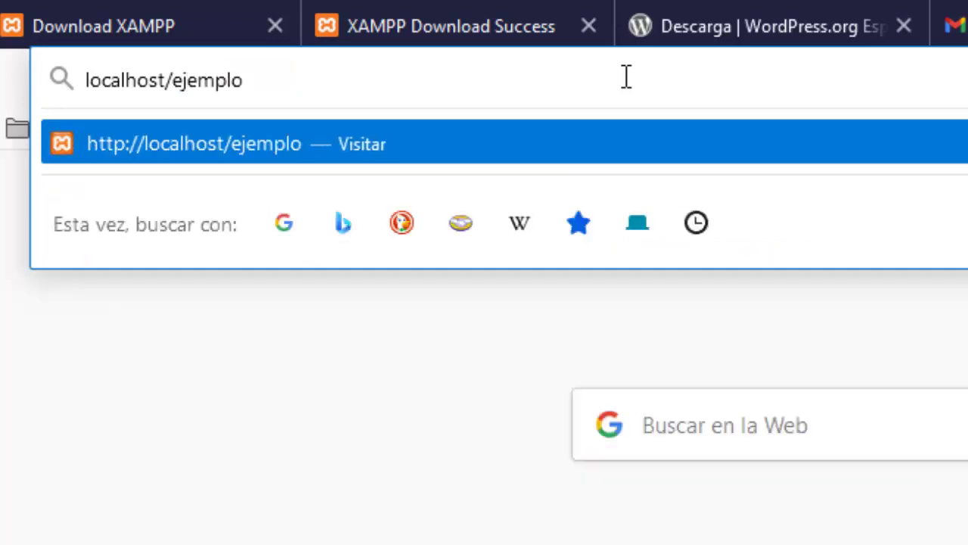
key(Return)
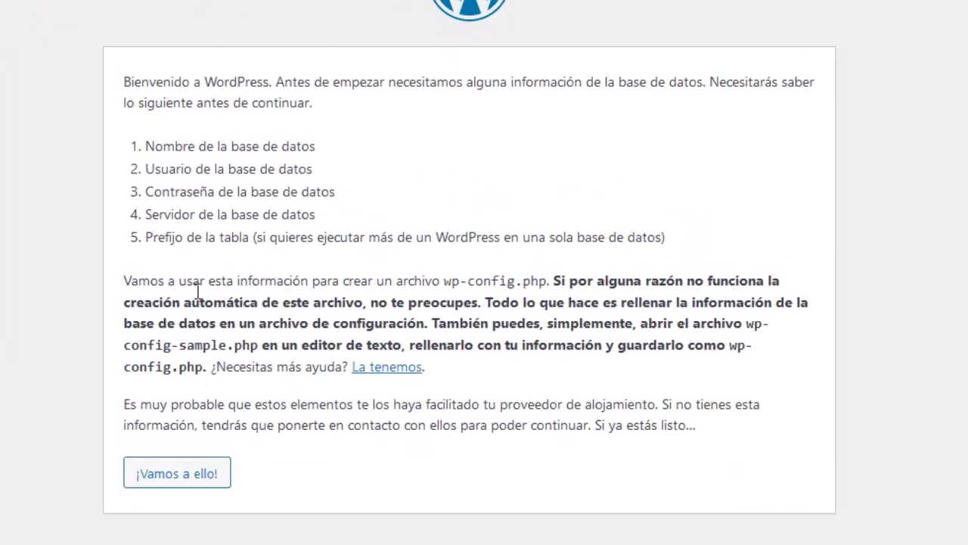
Step: Start the database setup and enter database name ejemplo, user root, and an empty password
click(195, 480)
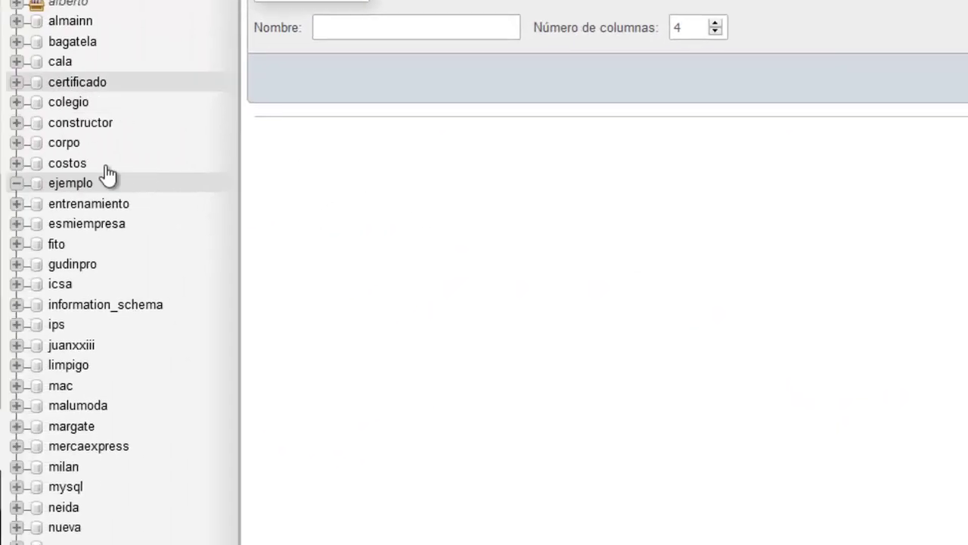
click(79, 185)
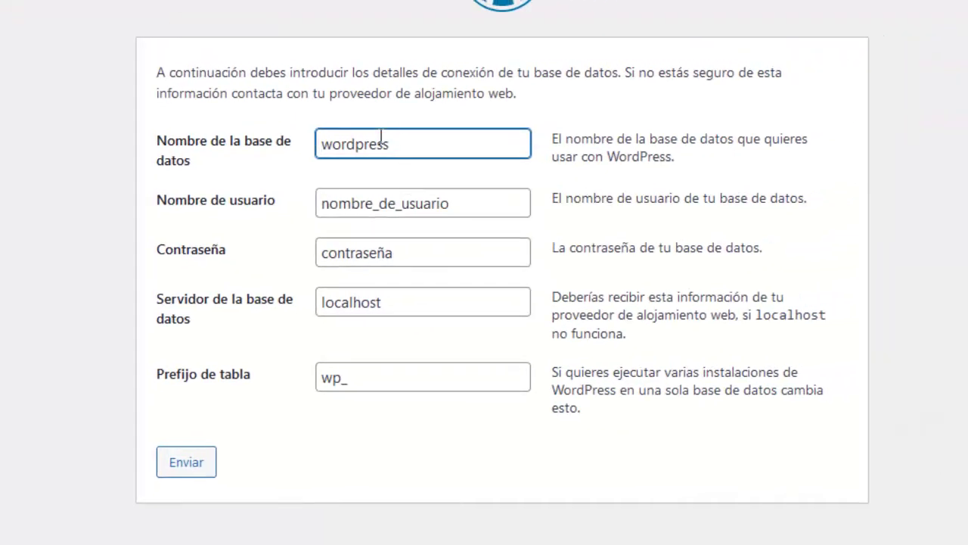
key(ctrl+a)
text(ej)
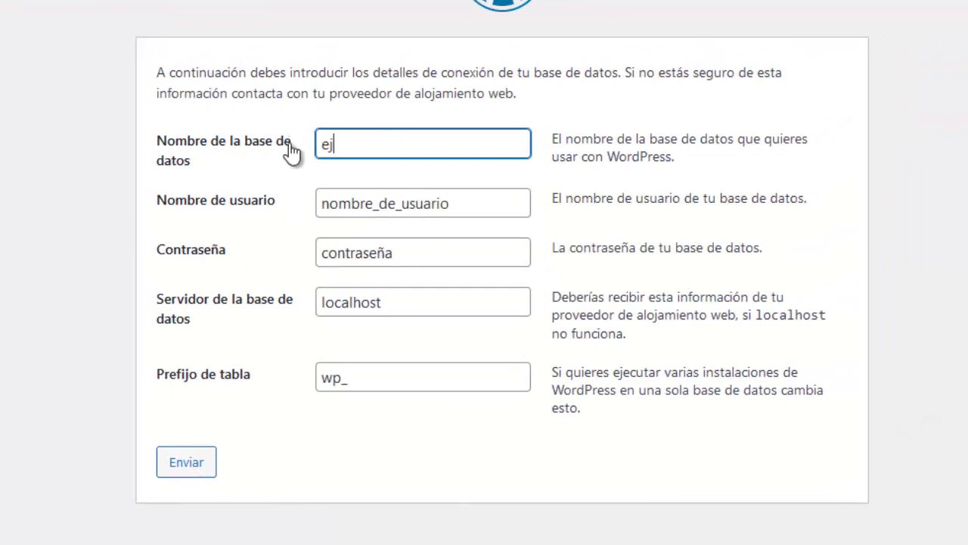
text(emplo)
key(Tab)
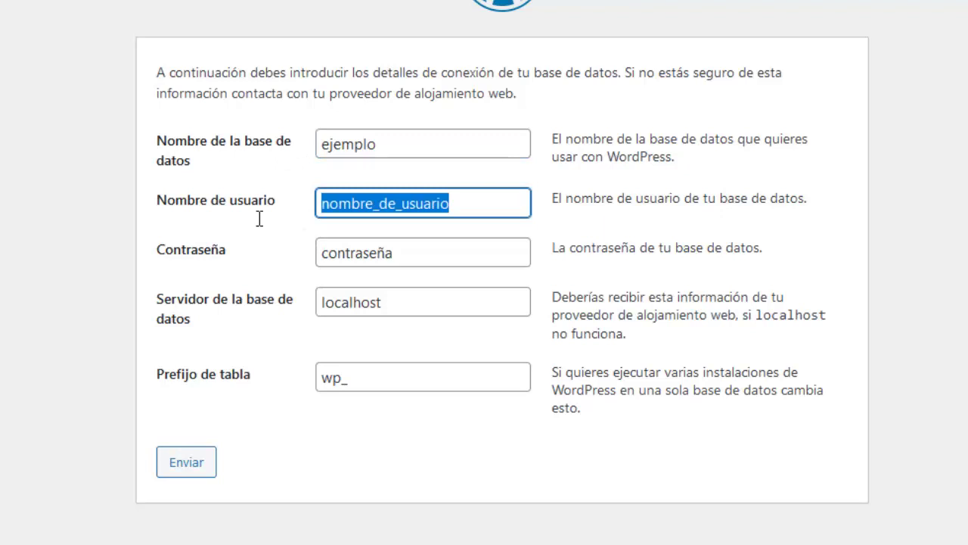
text(root)
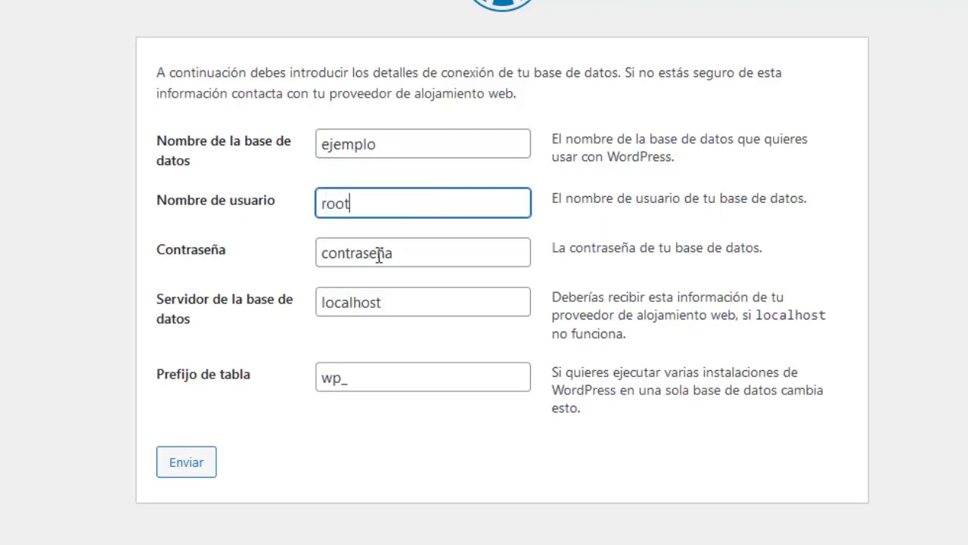
key(Tab)
key(BackSpace)
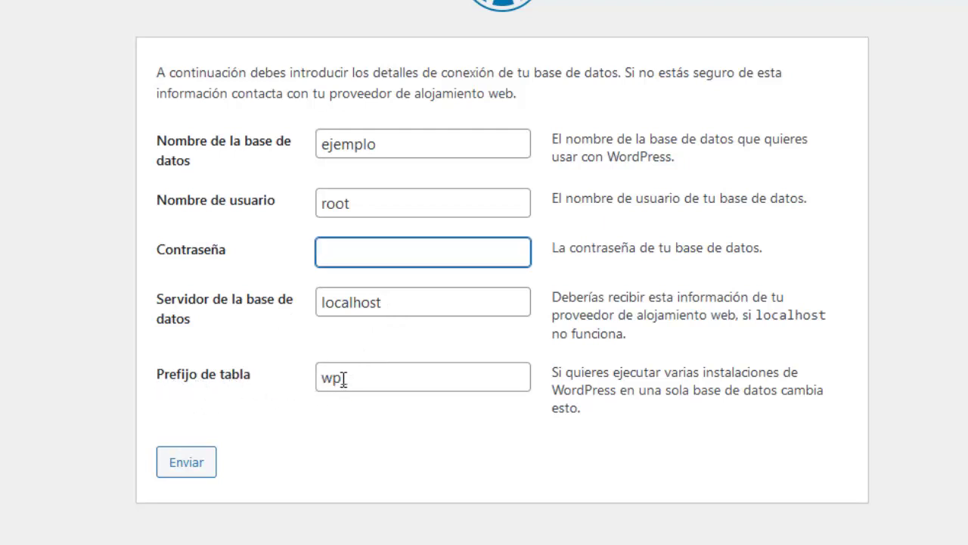
Step: Change the table prefix to wajkkk_
click(307, 382)
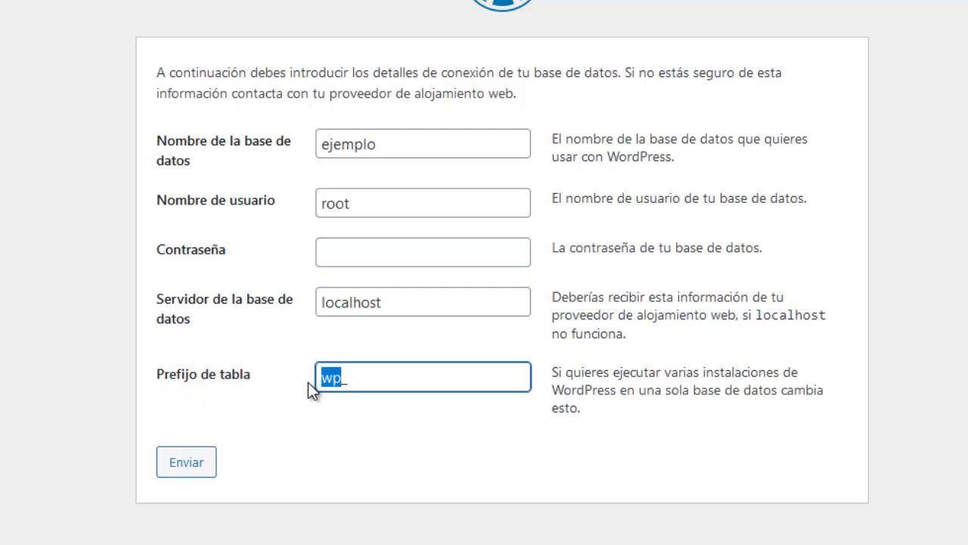
text(woko_)
key(Left)
key(BackSpace)
key(BackSpace)
key(BackSpace)
text(ajkkk)
Step: Submit the ejemplo database details and run the WordPress installation
click(189, 460)
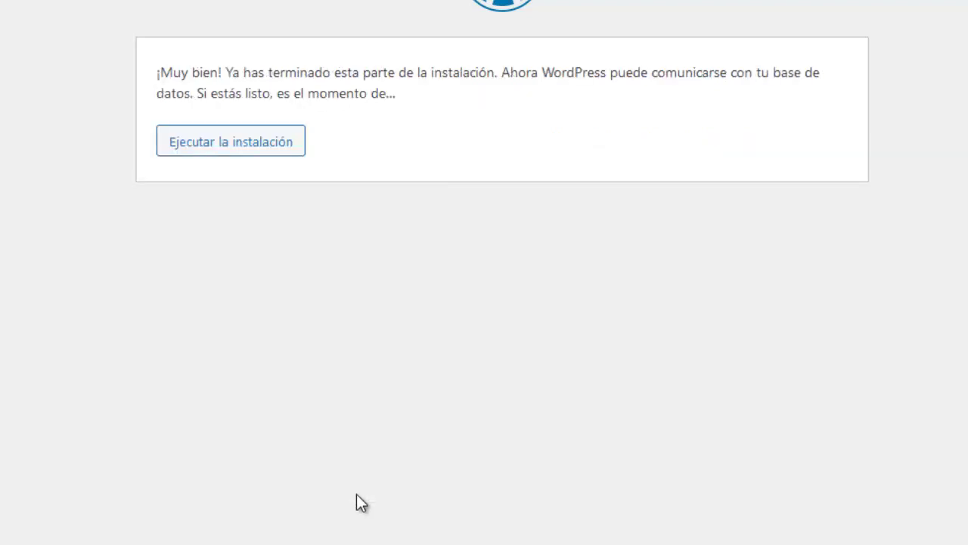
click(249, 146)
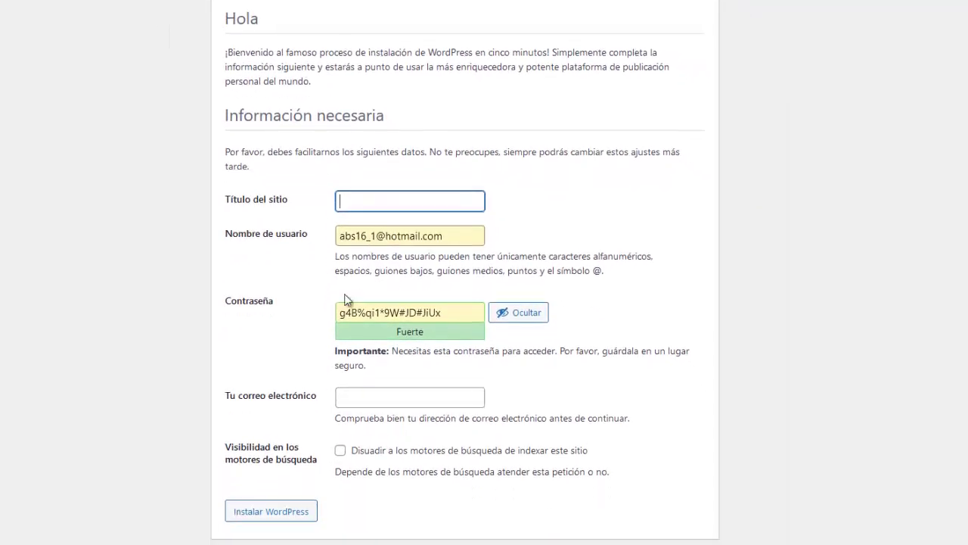
Step: Set the site title to Ejemplo and replace the generated password with a confirmed weak one
click(622, 237)
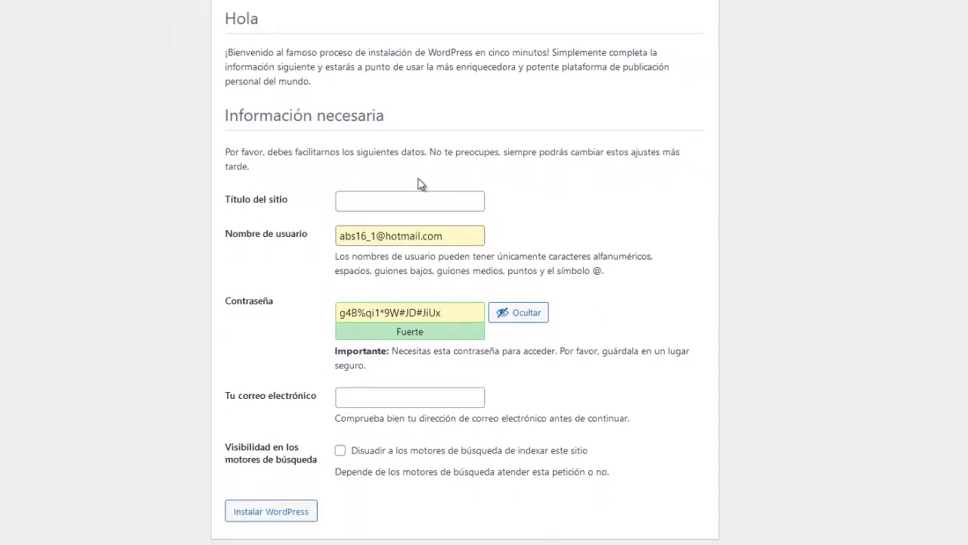
click(359, 199)
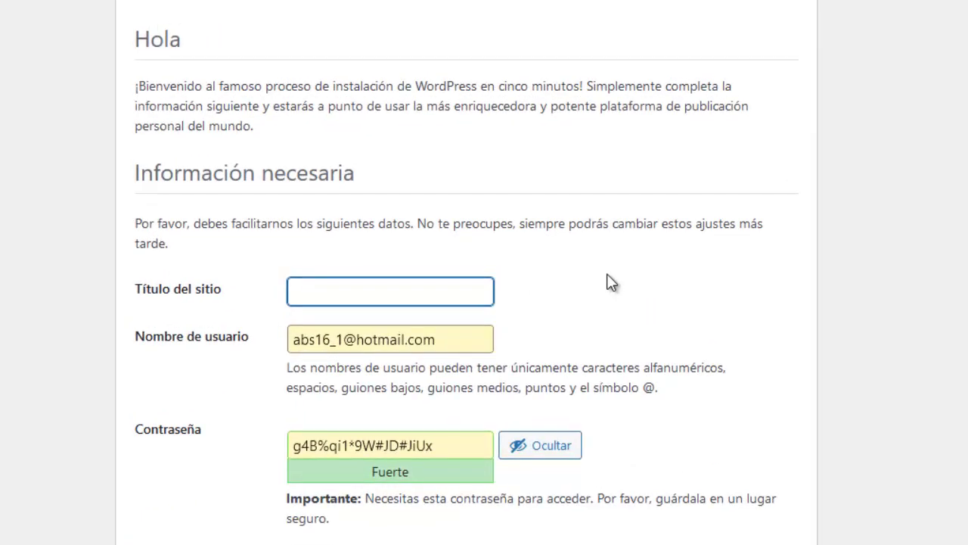
text(Ejemplo)
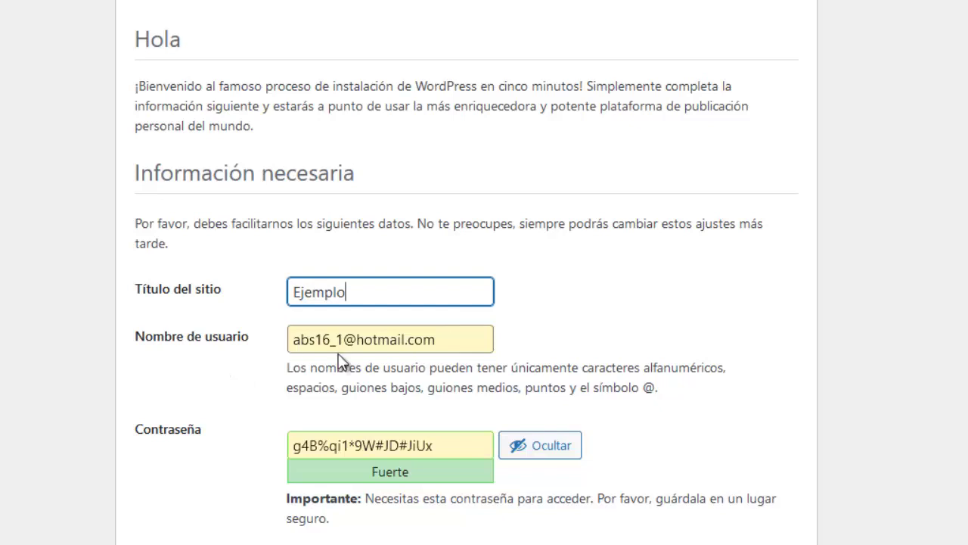
drag(443, 339, 290, 341)
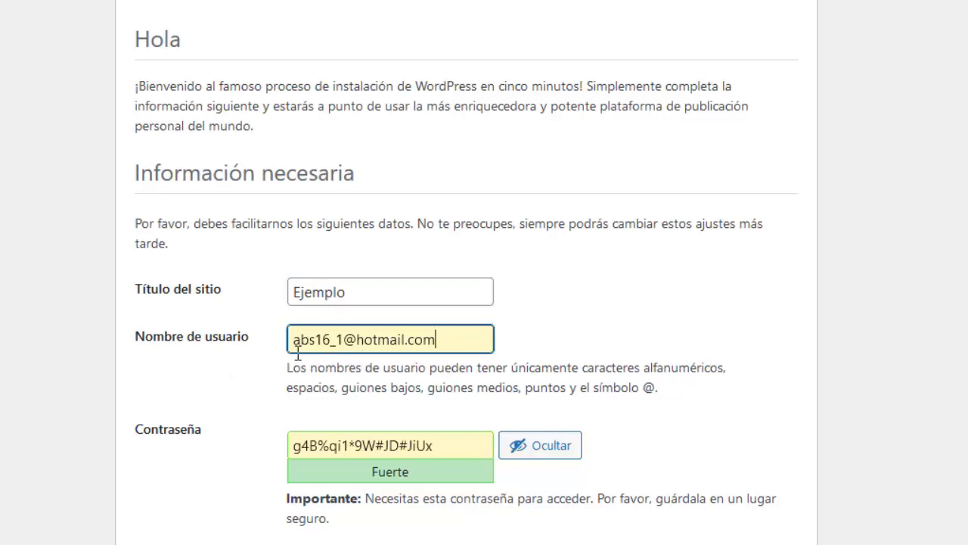
click(218, 391)
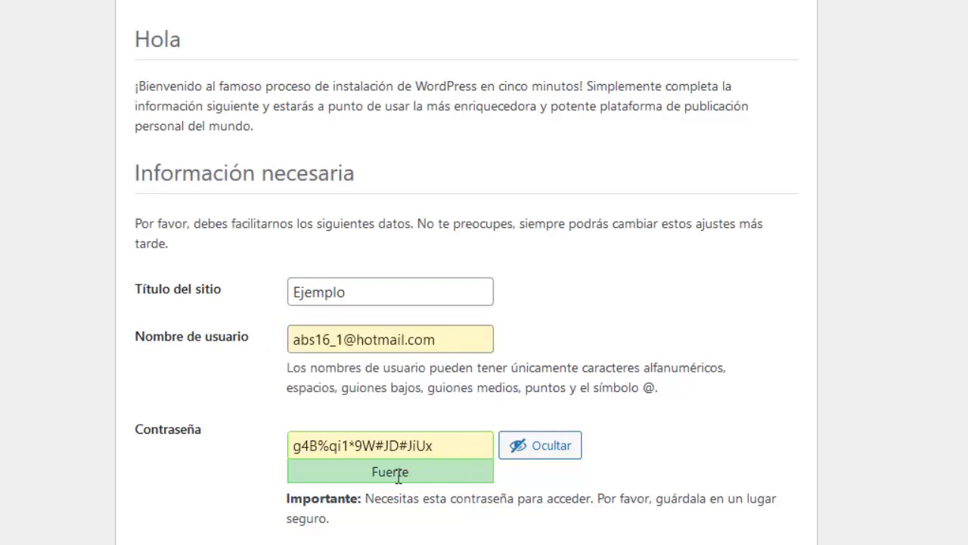
triple_click(407, 445)
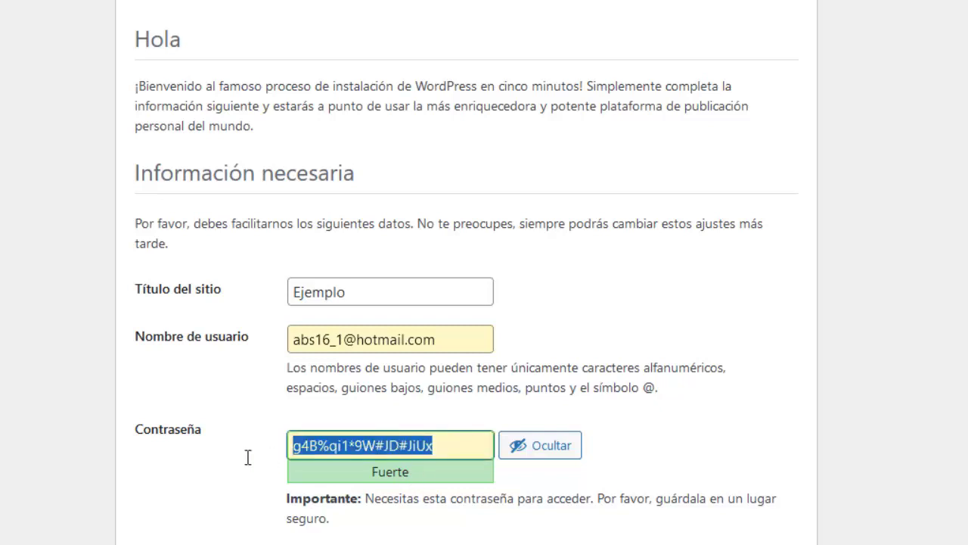
text(123456)
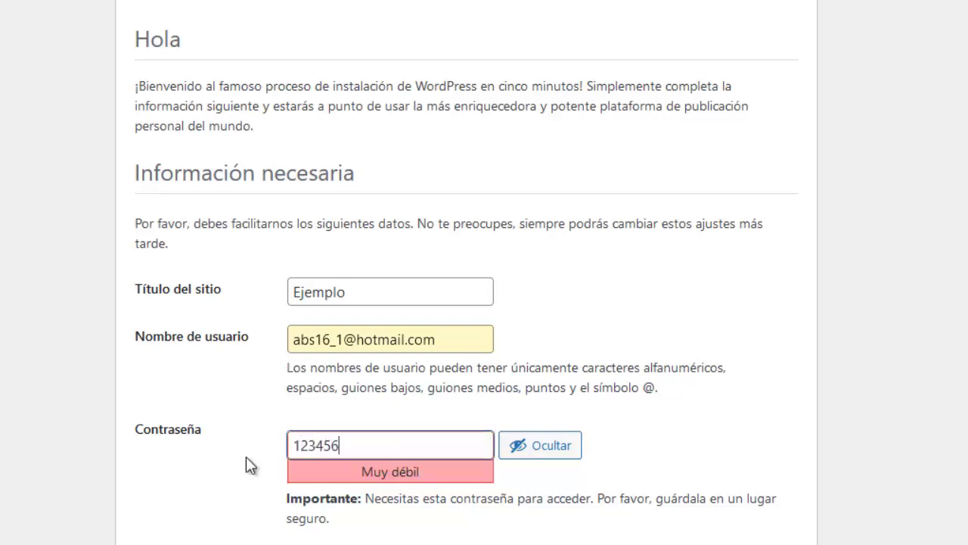
text(789)
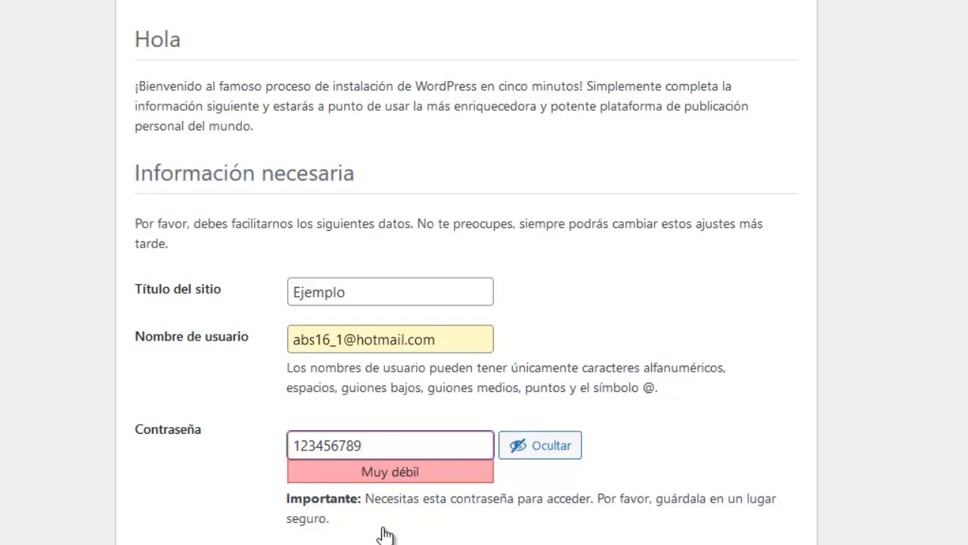
scroll(382, 523, down, 1)
click(293, 506)
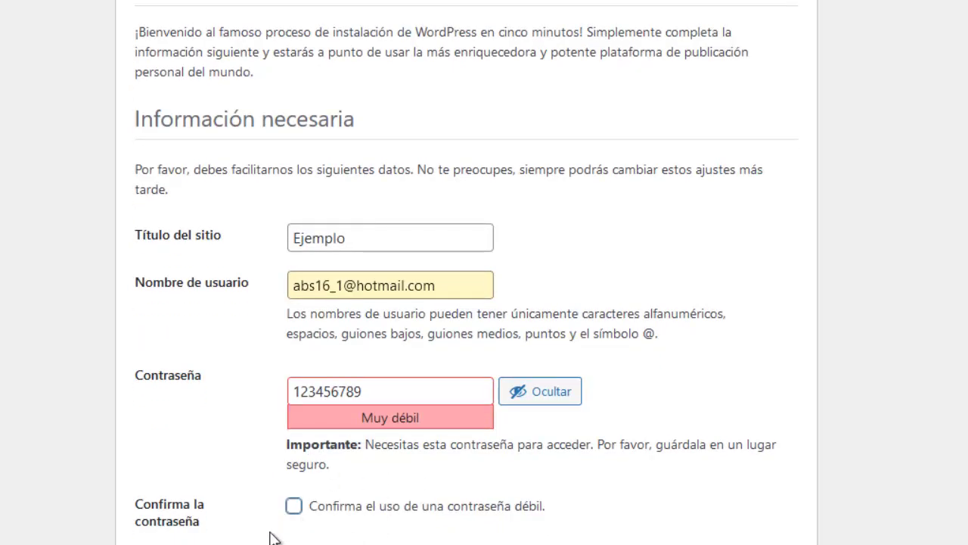
Step: Fill in the admin e-mail, install WordPress, and sign in from the login page
click(441, 281)
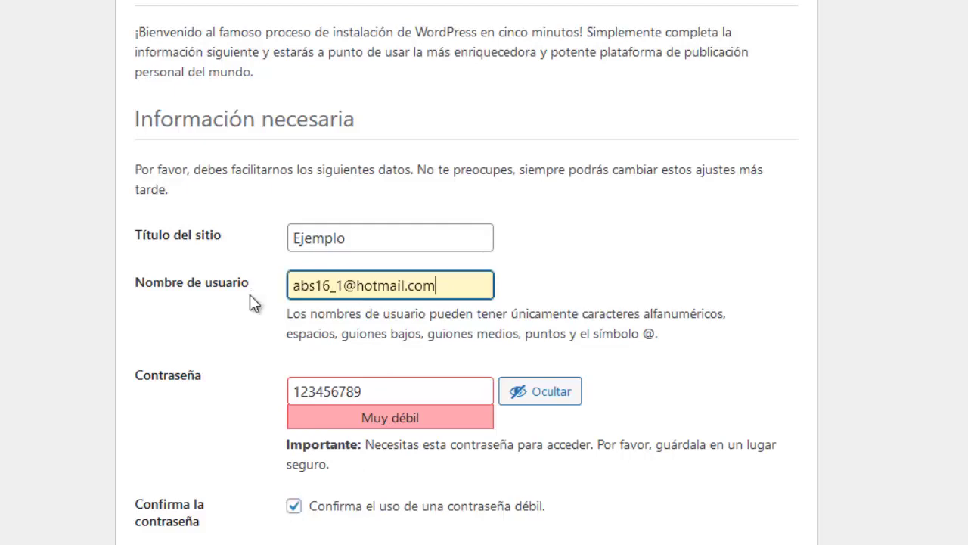
key(ctrl+a)
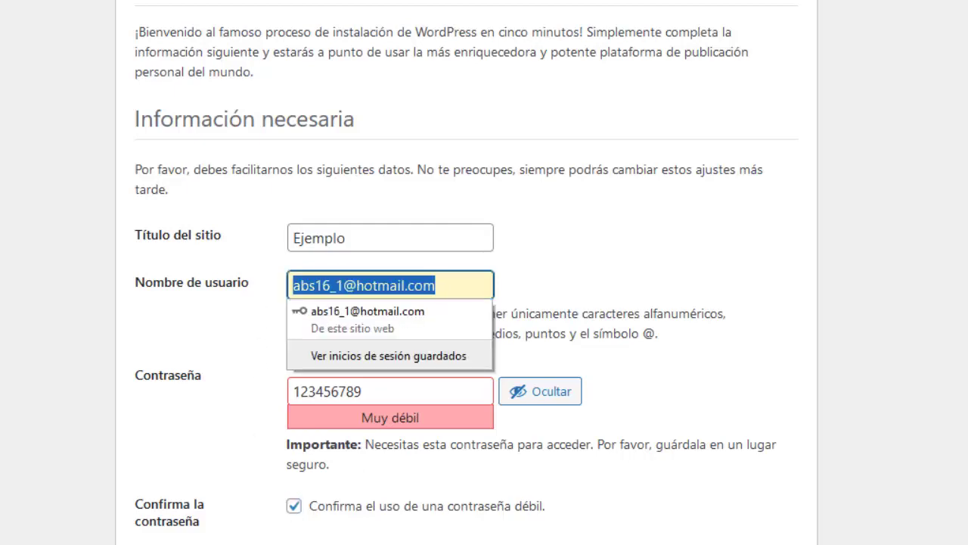
key(Escape)
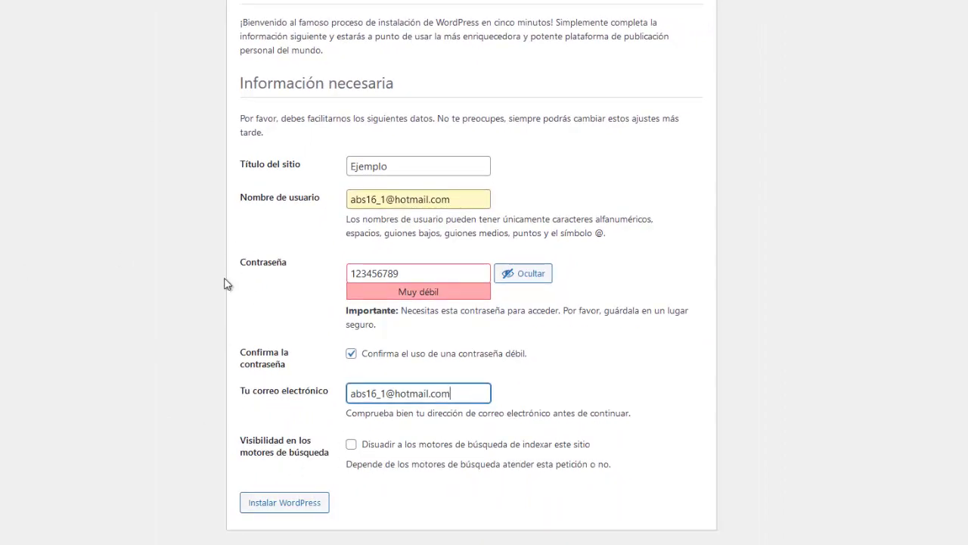
scroll(235, 287, up, 1)
scroll(277, 317, down, 1)
click(286, 507)
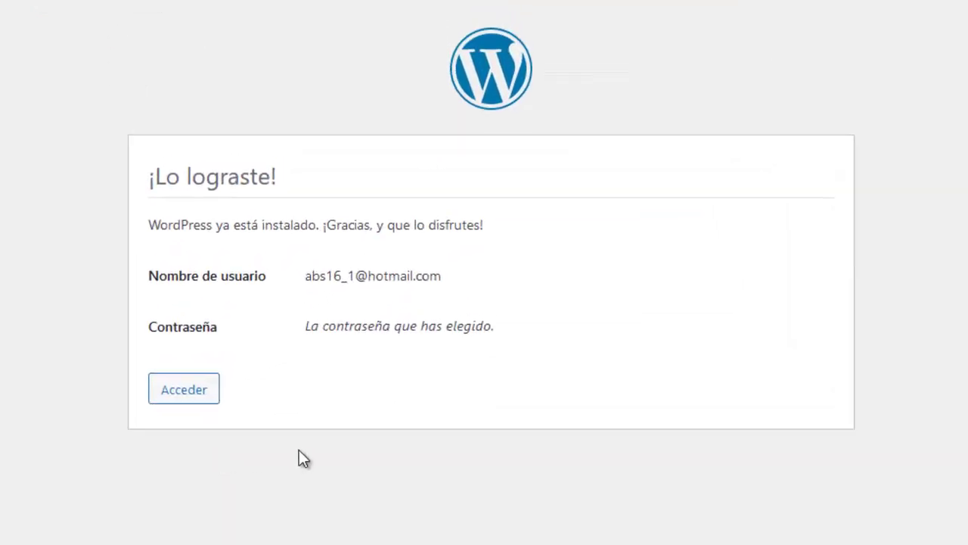
click(198, 392)
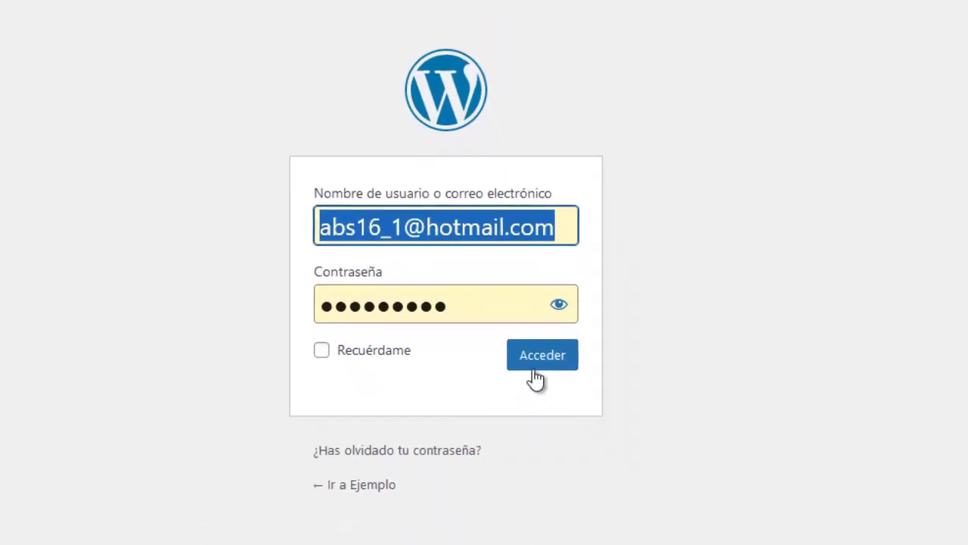
click(553, 409)
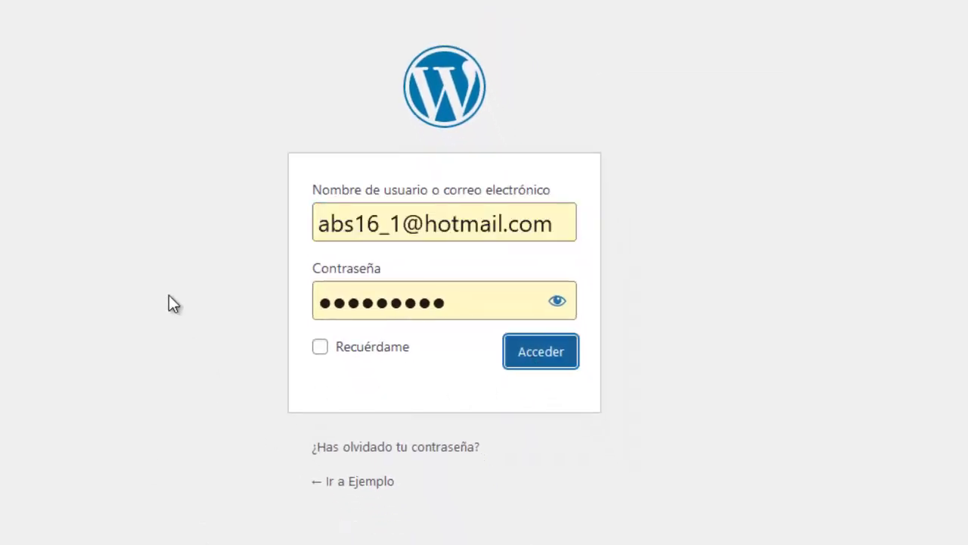